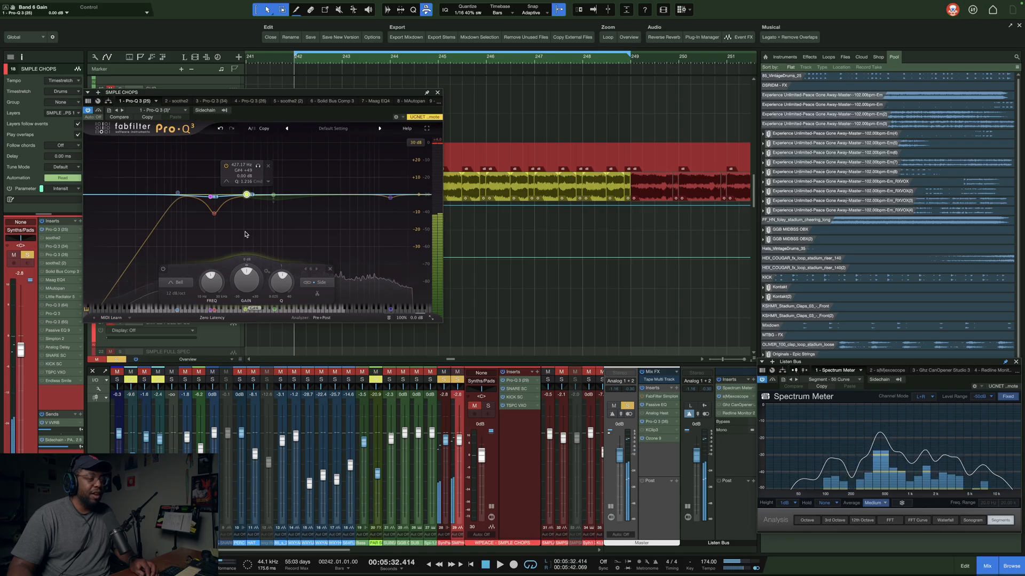
- Enable the first soothe2 insert on the SMPLE CHOPS track and audition its effect during playback
click(180, 101)
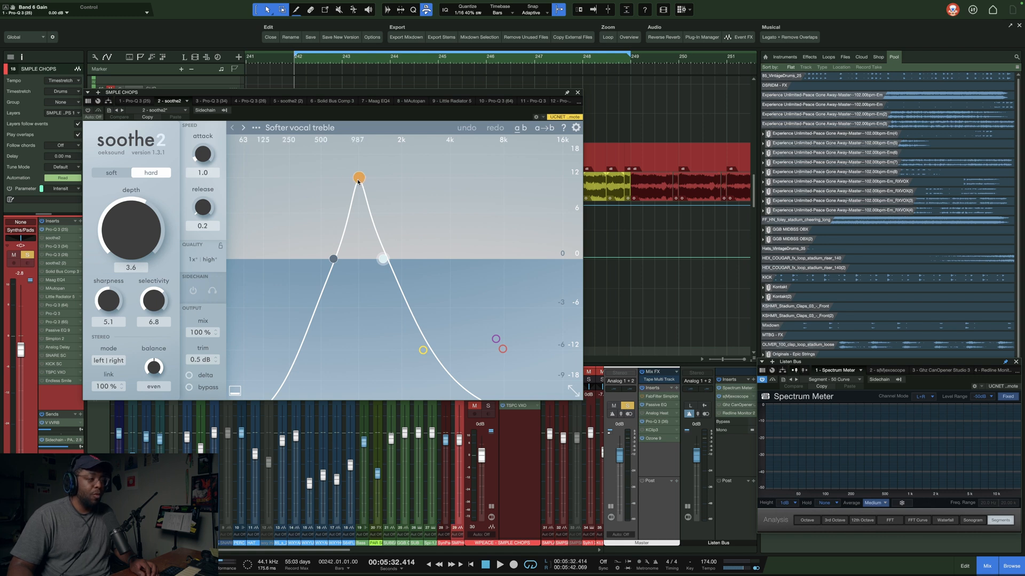
key(space)
click(89, 111)
key(space)
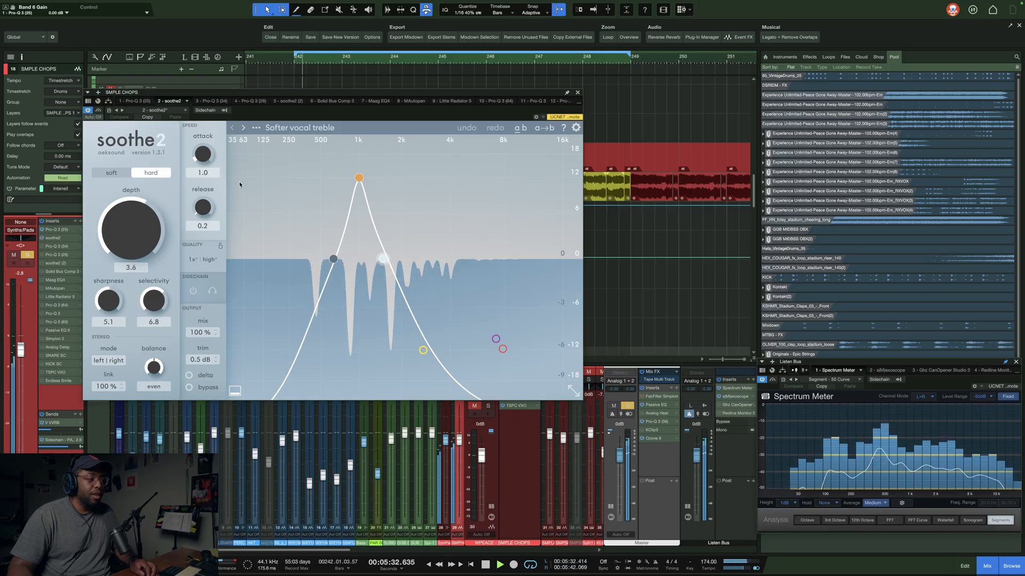
key(space)
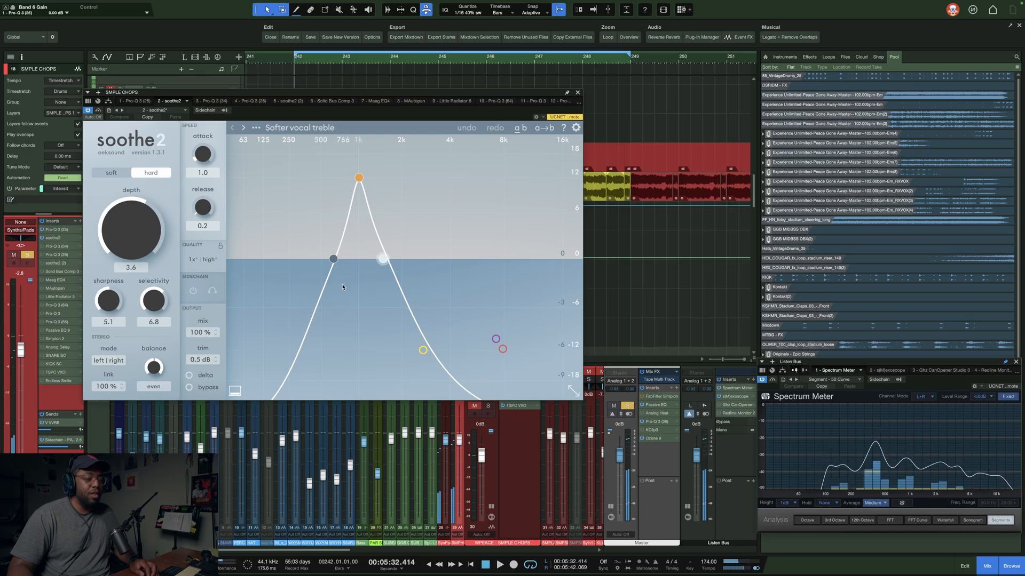
- Inspect soothe2's low-cut and high-cut bands, listen to the delta signal, and turn delta off
click(334, 260)
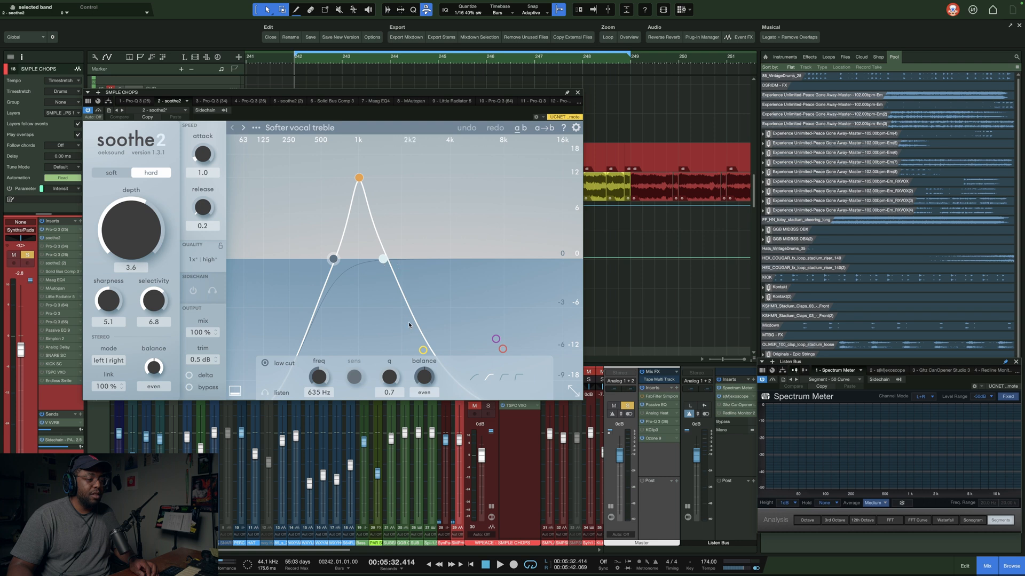
click(386, 260)
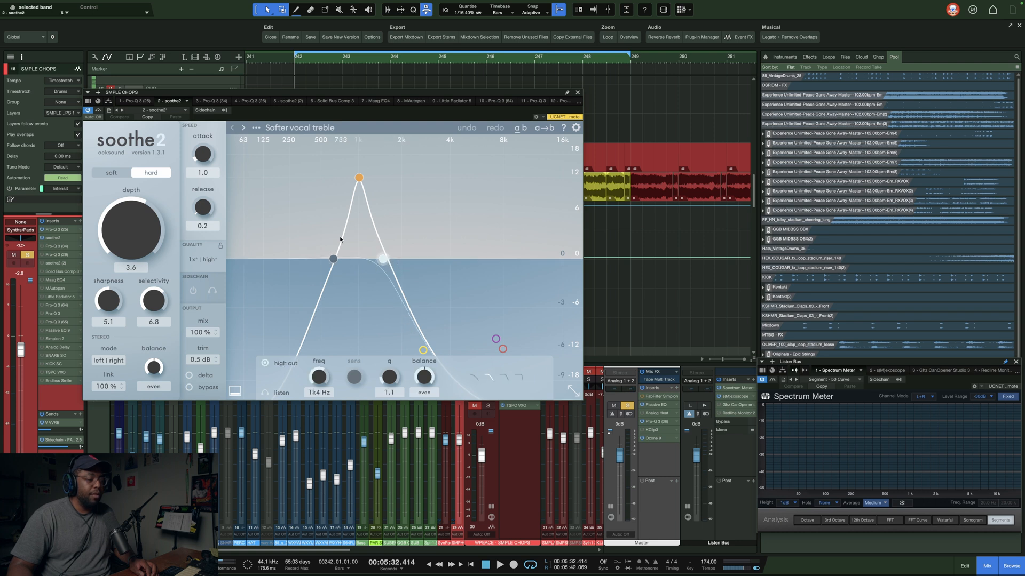
key(space)
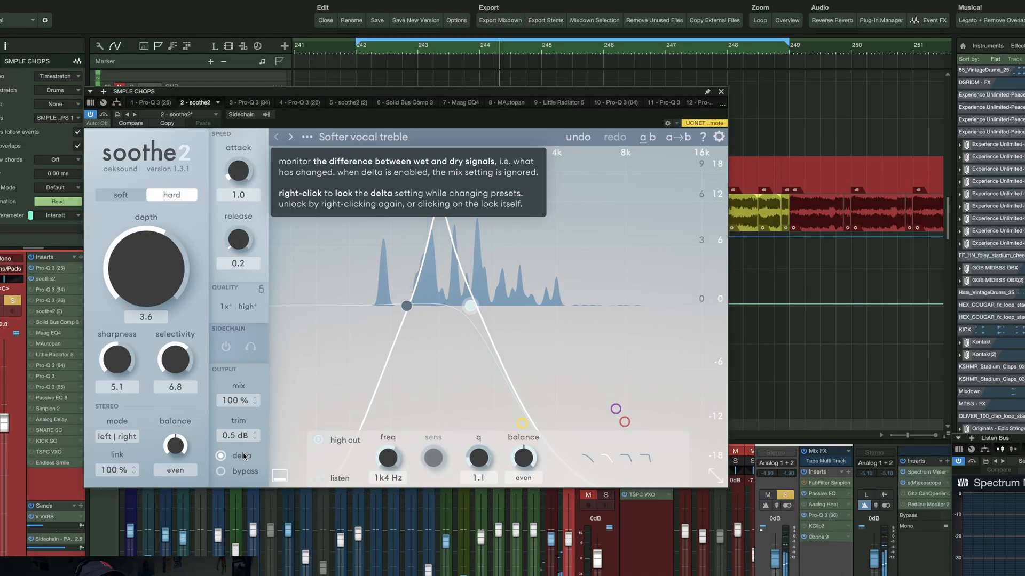
click(244, 456)
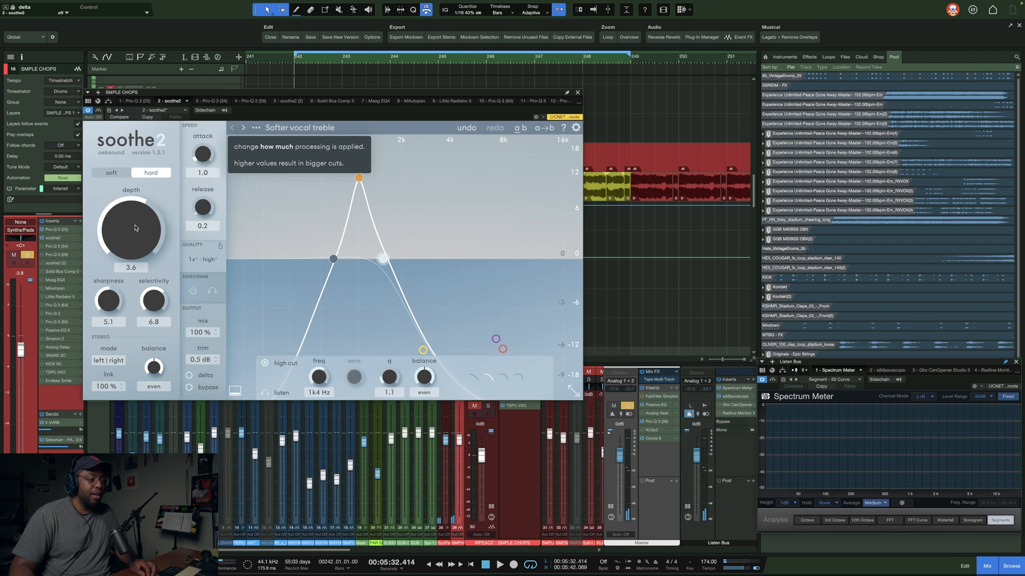
- Audition soothe2's depth at the extremes of -18.0 and 18.0, and return it to 3.6
key(space)
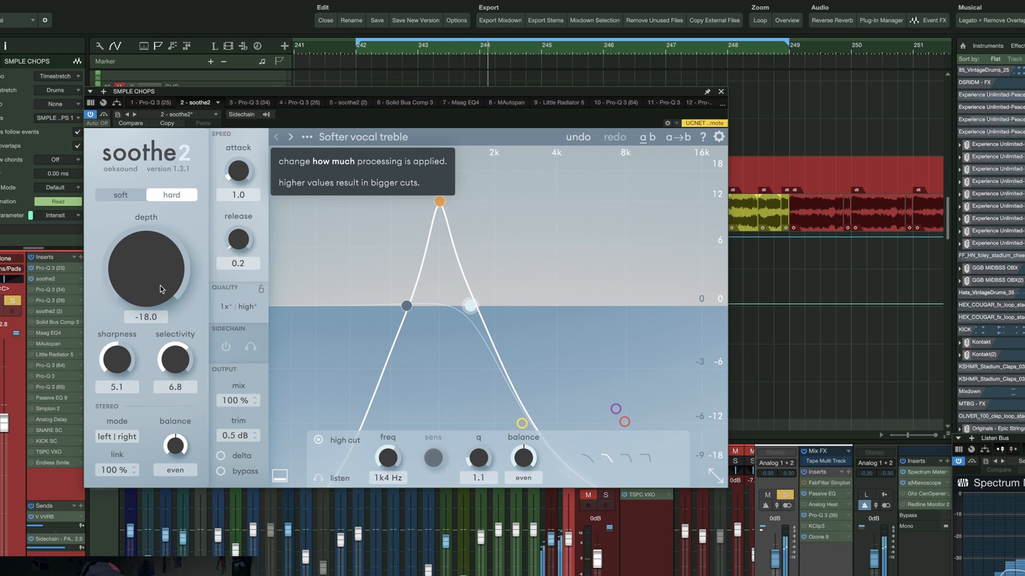
drag(151, 258, 162, 162)
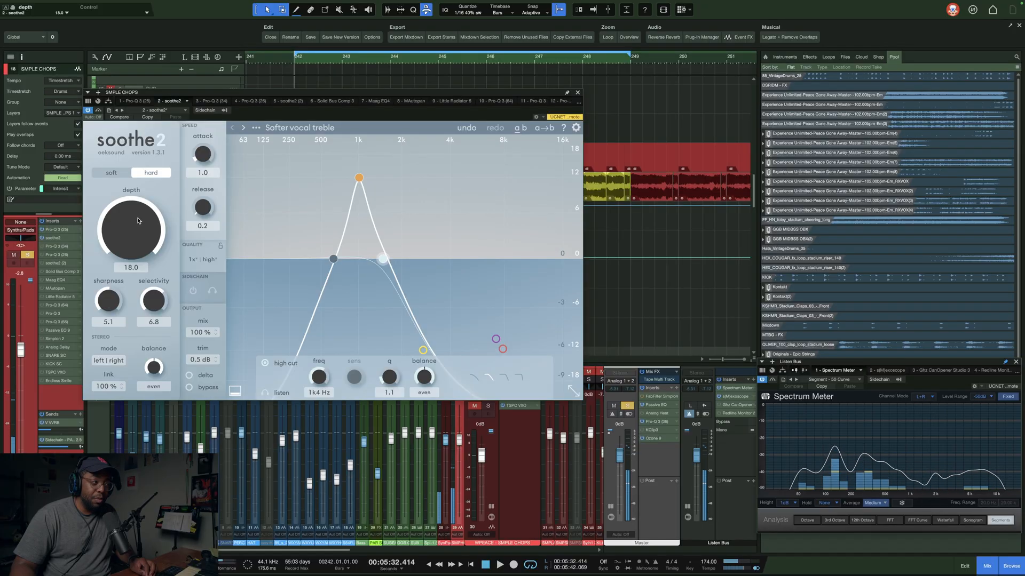
drag(158, 207, 159, 230)
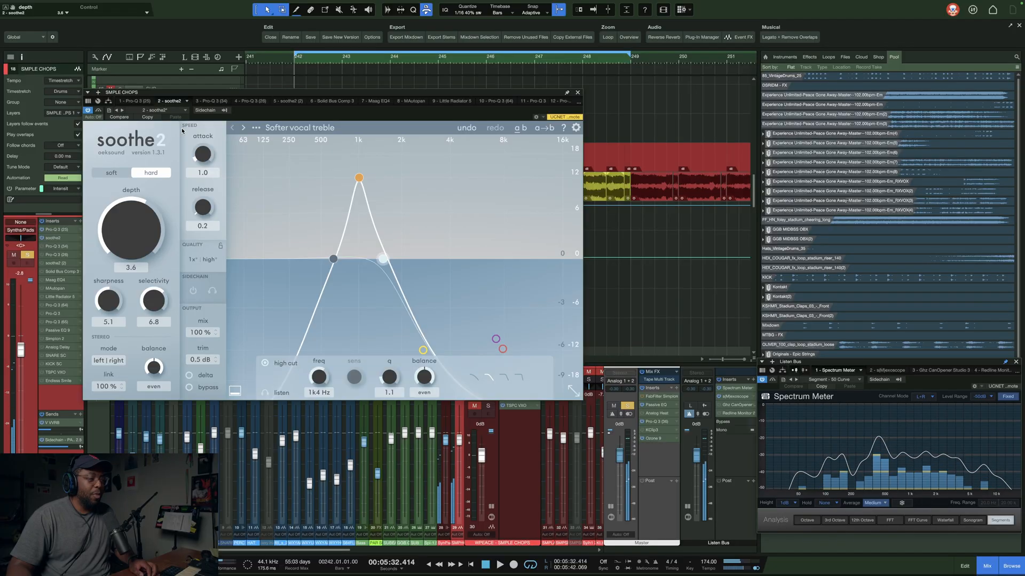
- Enable Pro-Q 3 (34) during playback and reset the SMPLE CHOPS channel volume to 0 dB
click(266, 102)
mouse_move(290, 189)
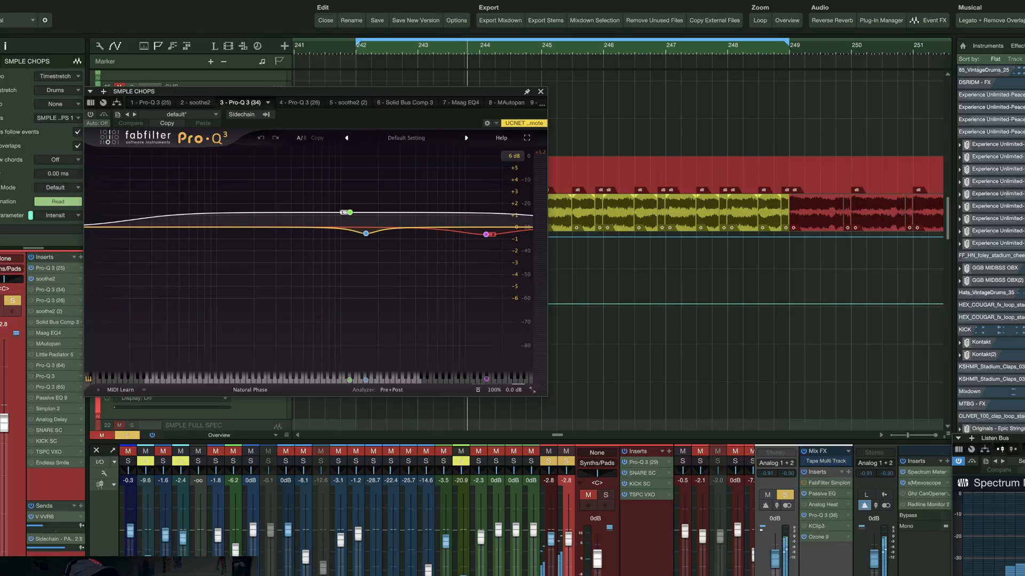
drag(7, 427, 2, 509)
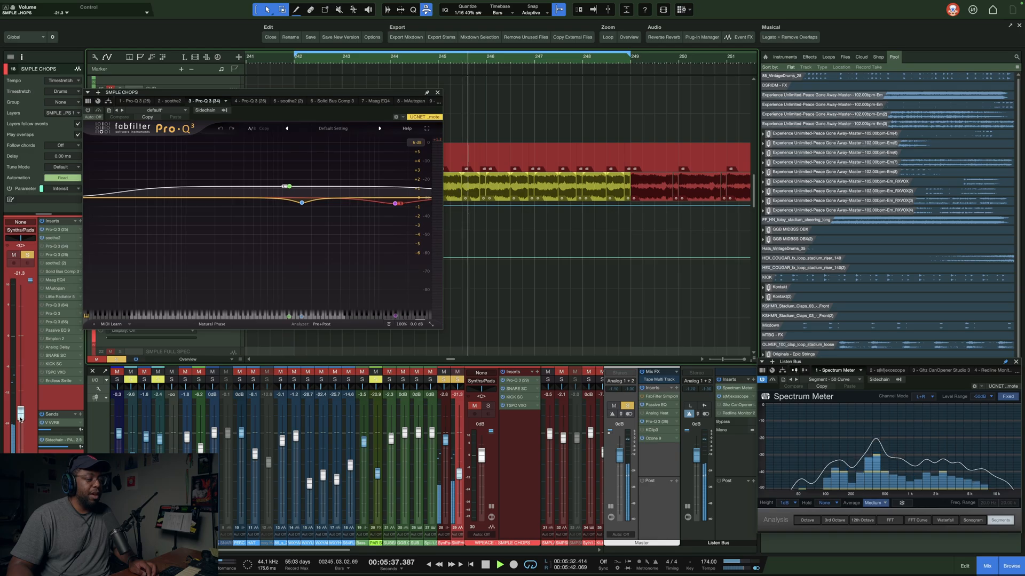
alt+click(20, 413)
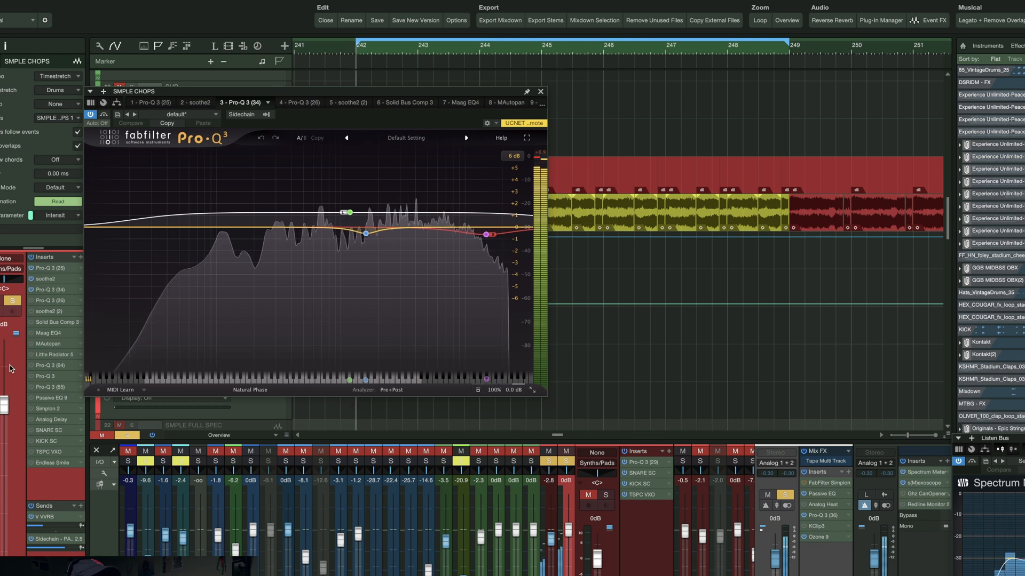
key(space)
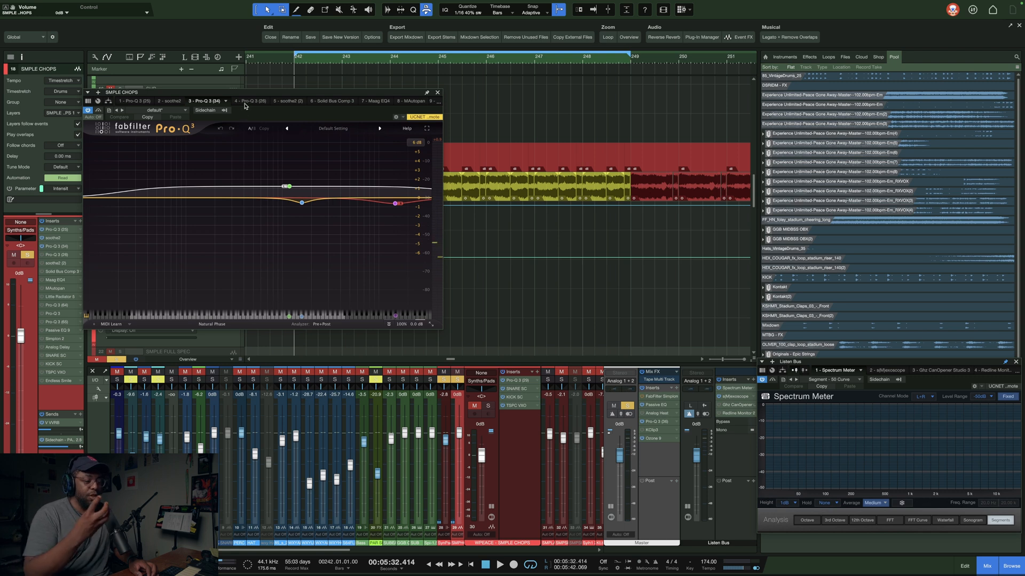
- Enable Pro-Q 3 (26) on SMPLE CHOPS and inspect its low-mid cut bands
click(246, 102)
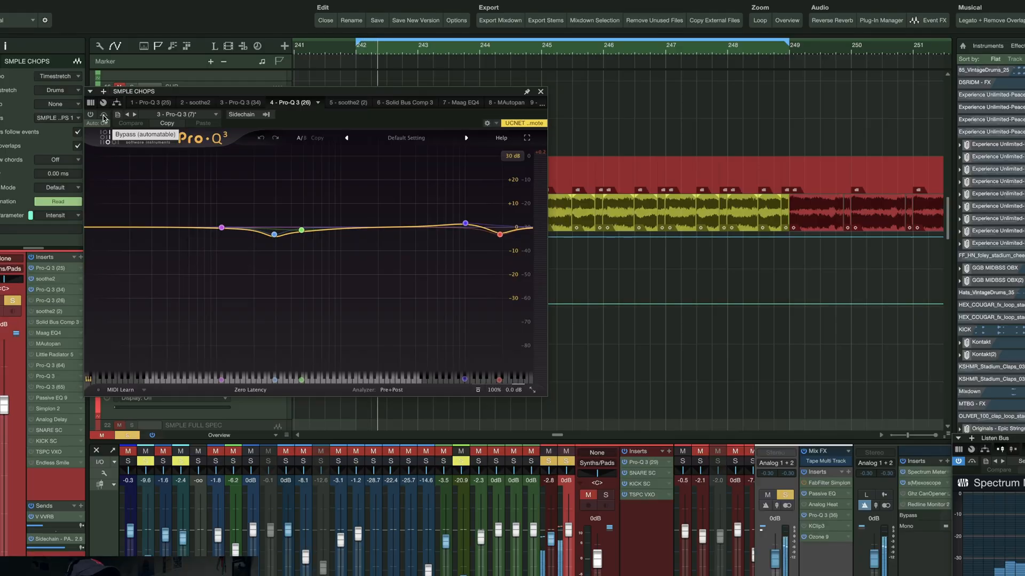
click(89, 111)
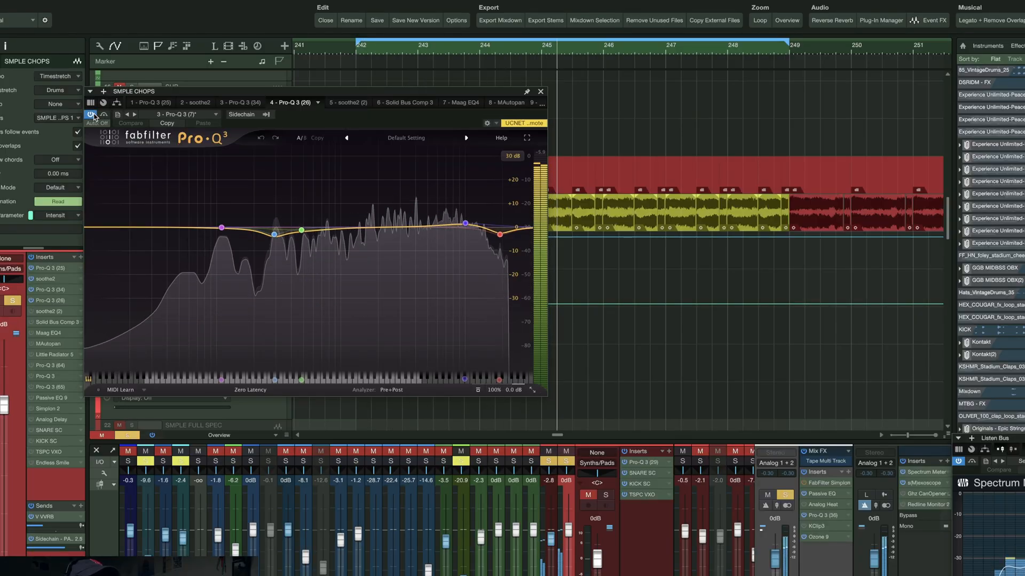
mouse_move(274, 235)
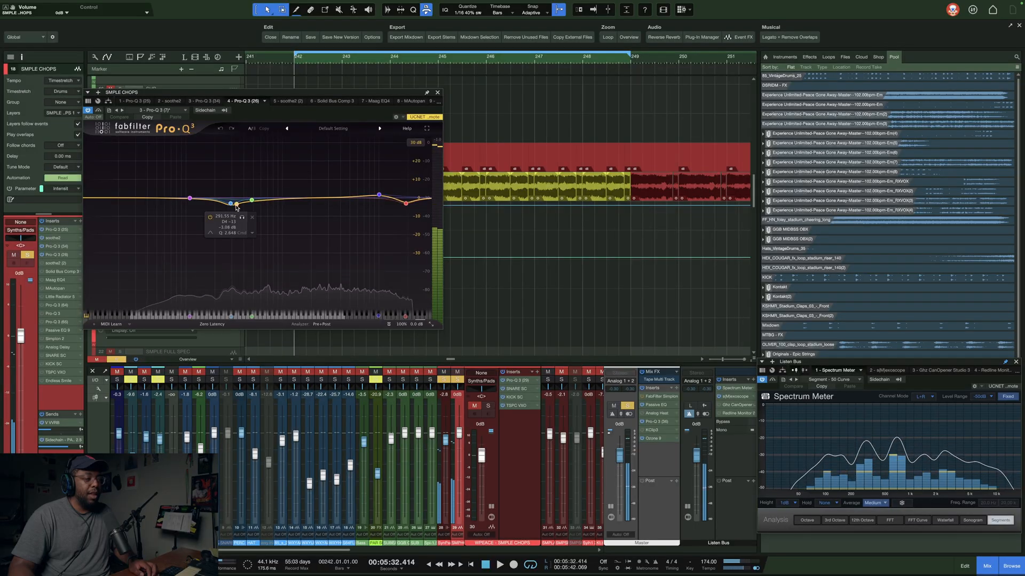
mouse_move(249, 204)
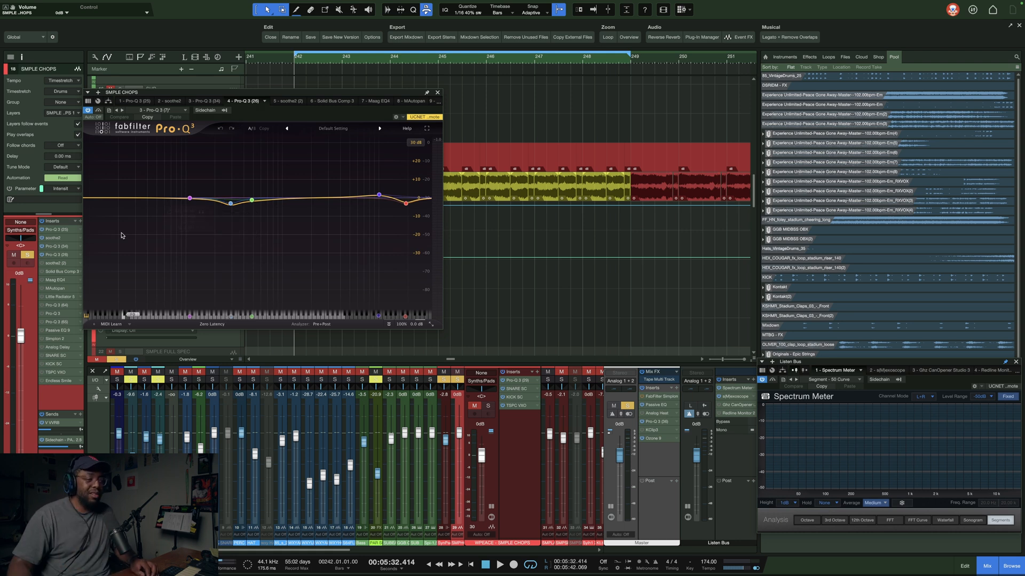
- Enable soothe2 (2) on SMPLE CHOPS and compare playback with and without it
click(287, 104)
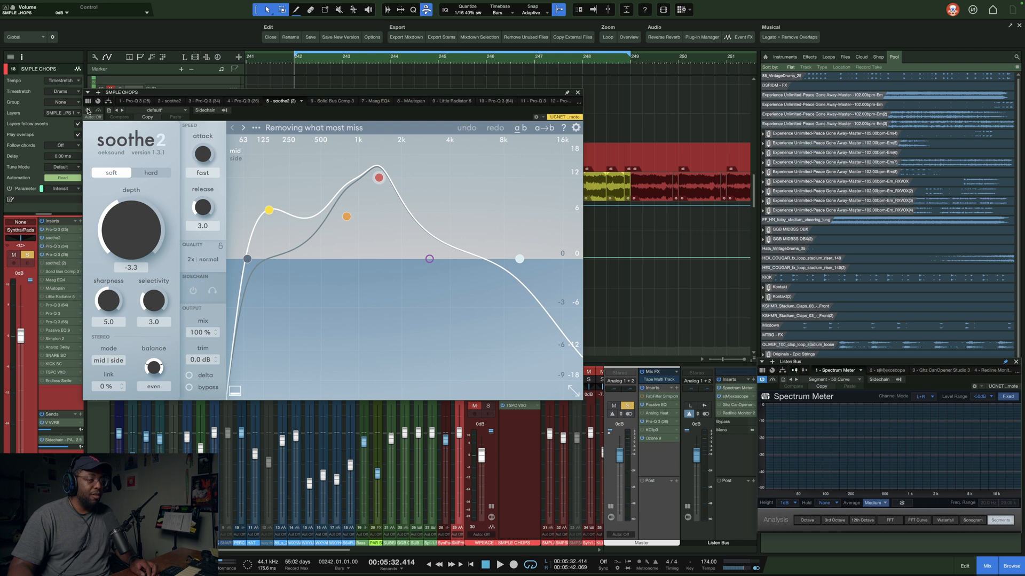
key(space)
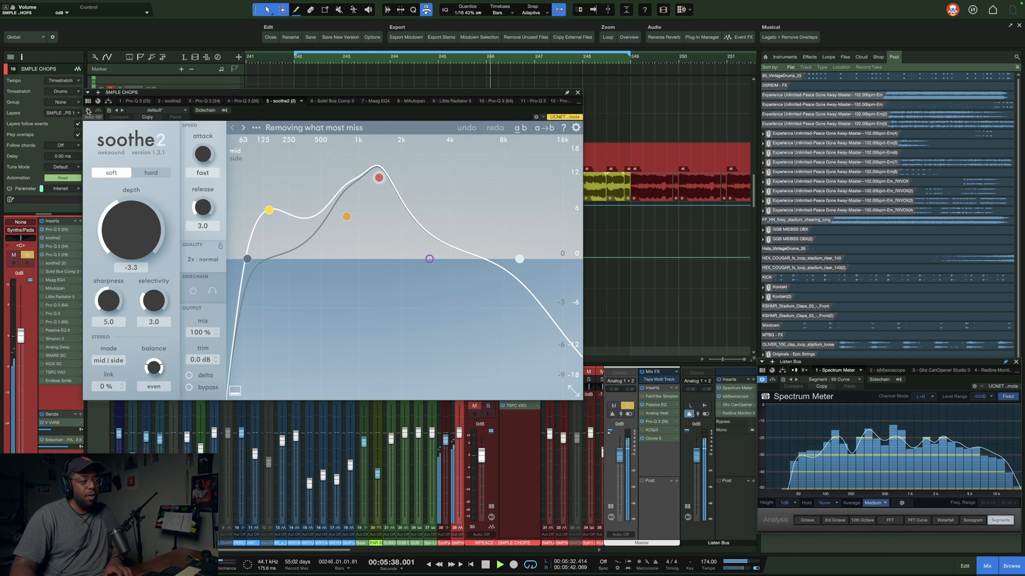
key(space)
key(space)
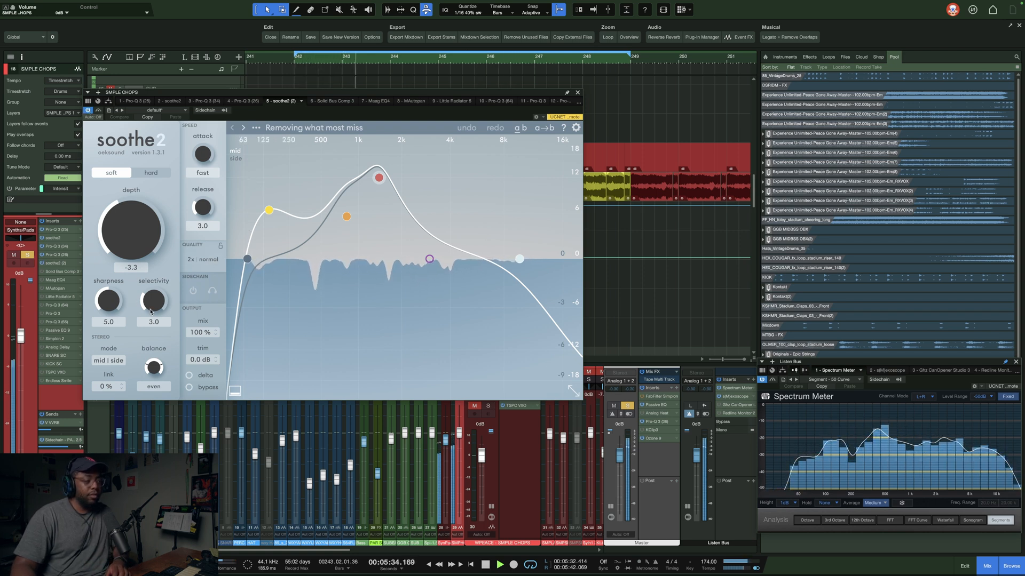
- Listen to the delta signal of soothe2 (2), switch delta off, and stop playback
click(199, 375)
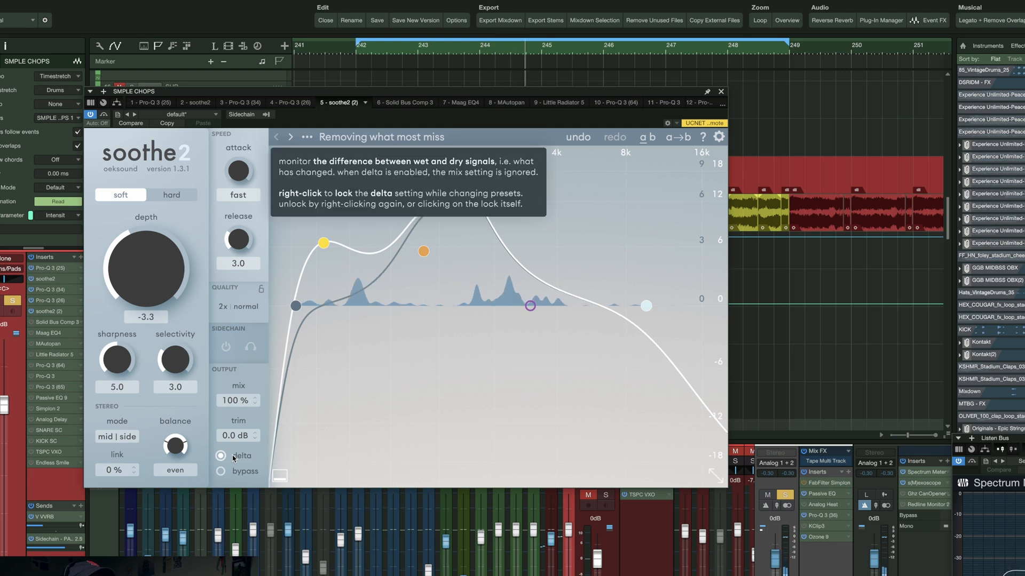
click(234, 457)
key(space)
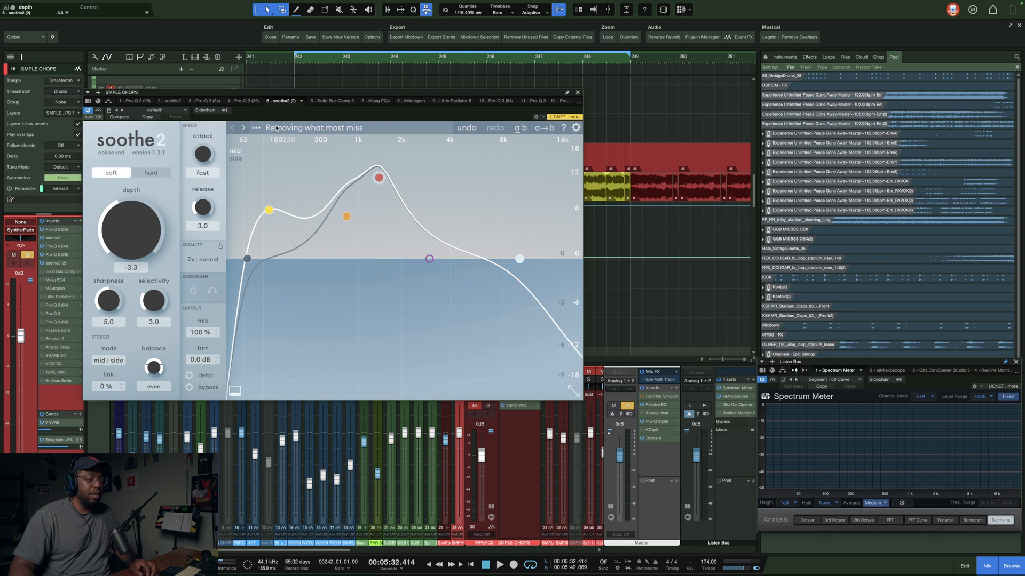
- Enable Solid Bus Comp 3 on SMPLE CHOPS and compare its compression against bypass during playback
click(332, 102)
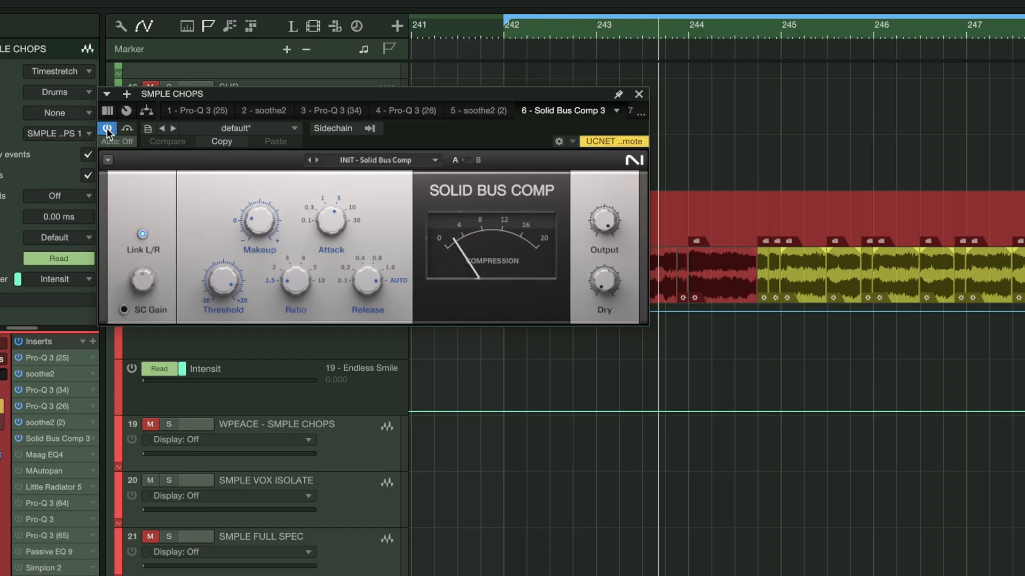
mouse_move(208, 265)
click(126, 129)
click(127, 131)
key(space)
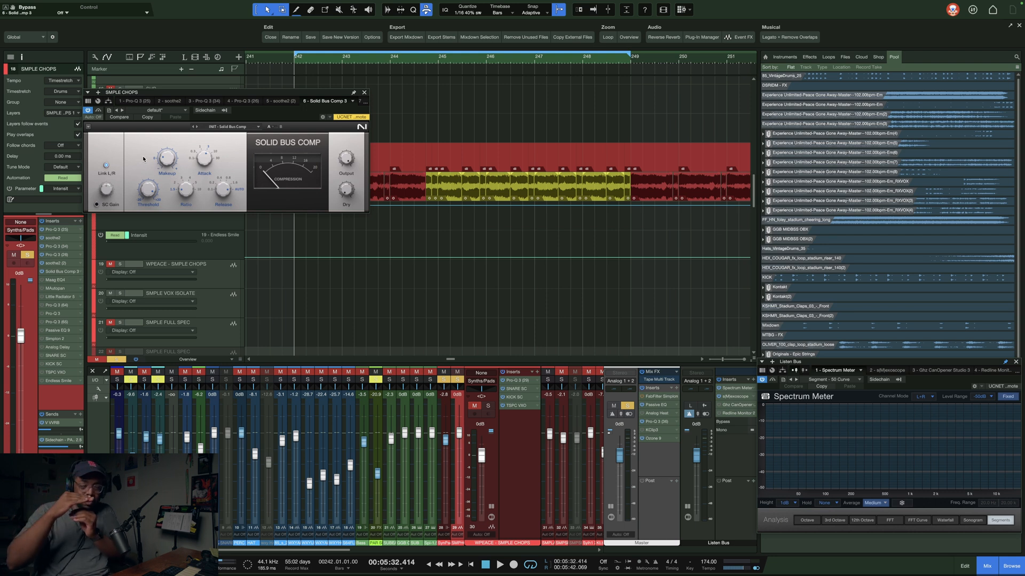
- Enable Maag EQ4 on SMPLE CHOPS and compare its sound against bypass during playback
click(46, 280)
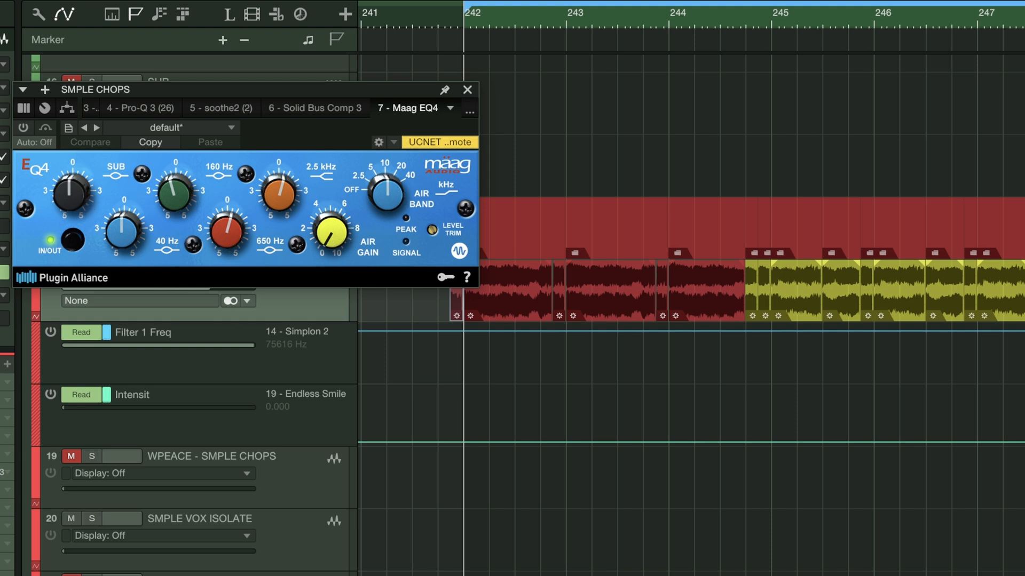
key(space)
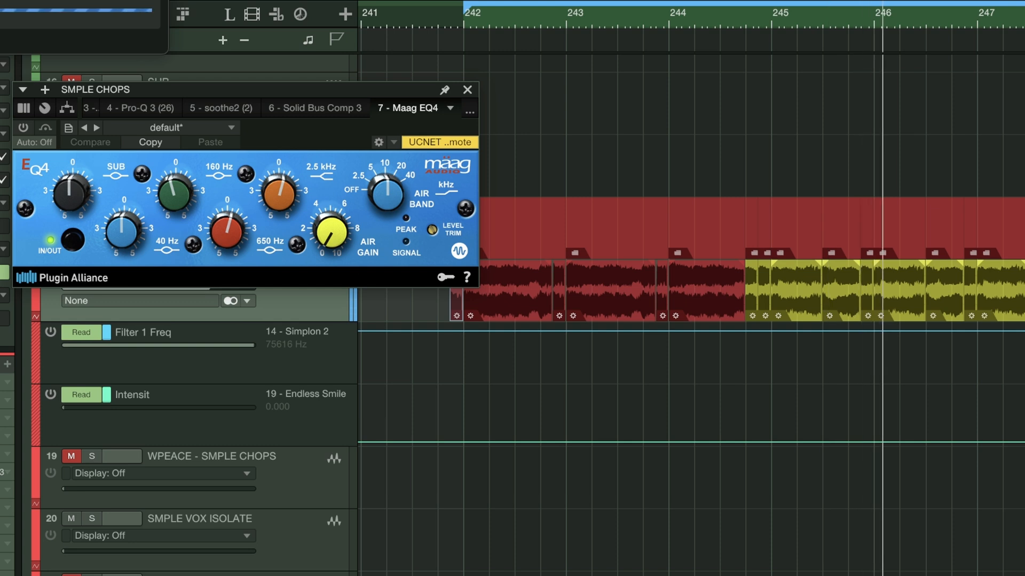
key(space)
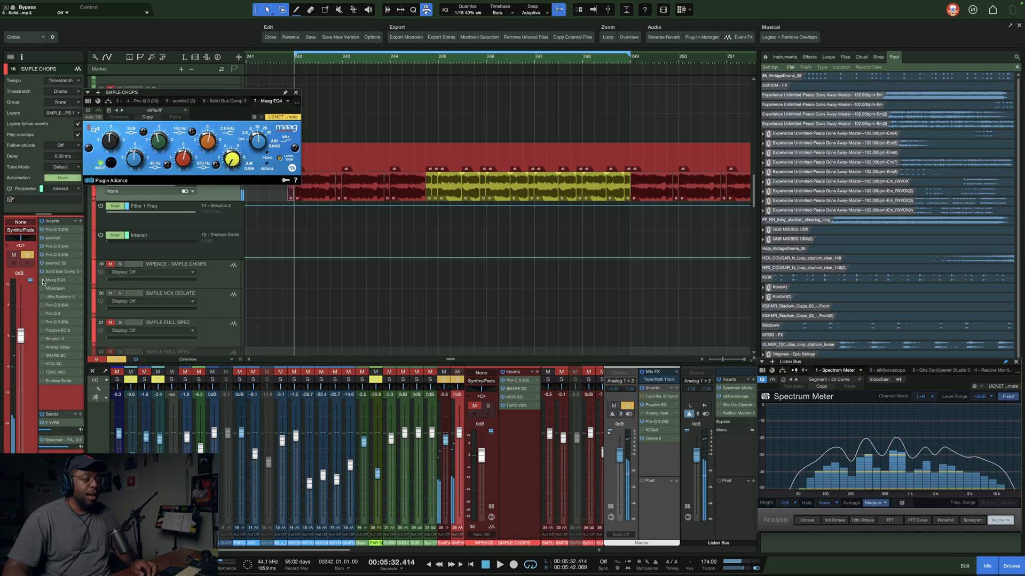
key(space)
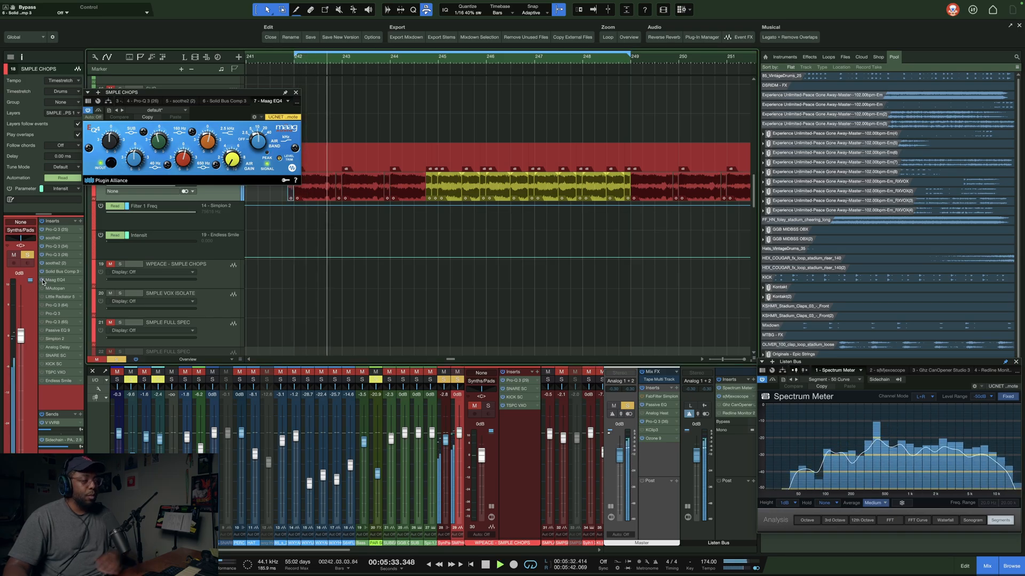
click(98, 110)
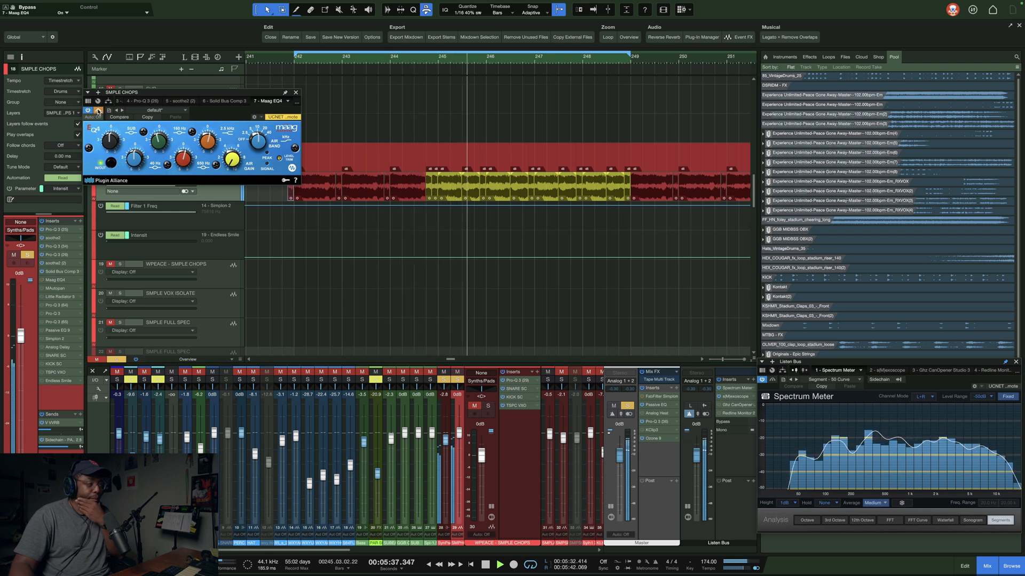
click(98, 111)
key(space)
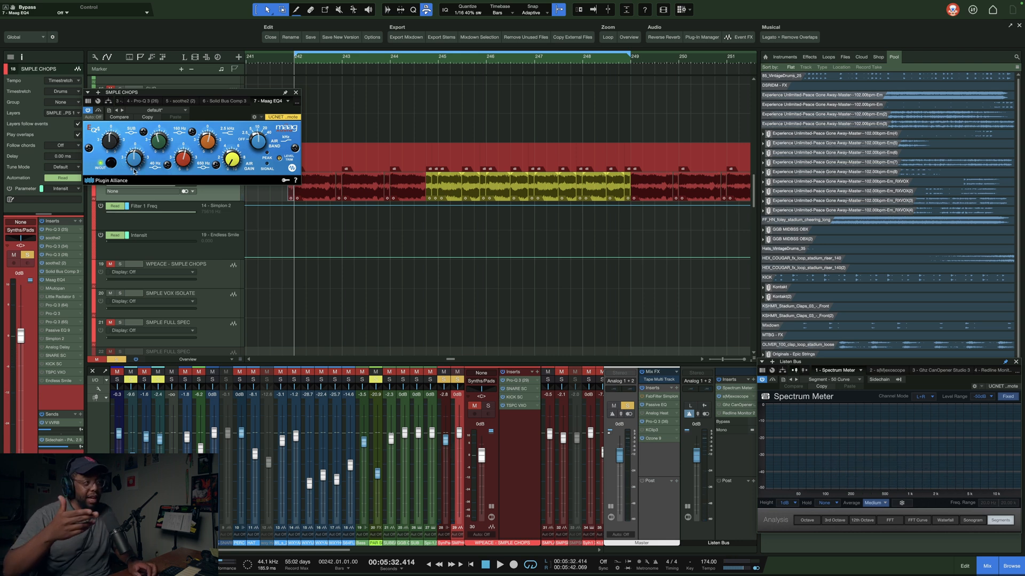
- Enable MAutopan on SMPLE CHOPS, lower its depth to 9.2%, and audition the panning
click(49, 289)
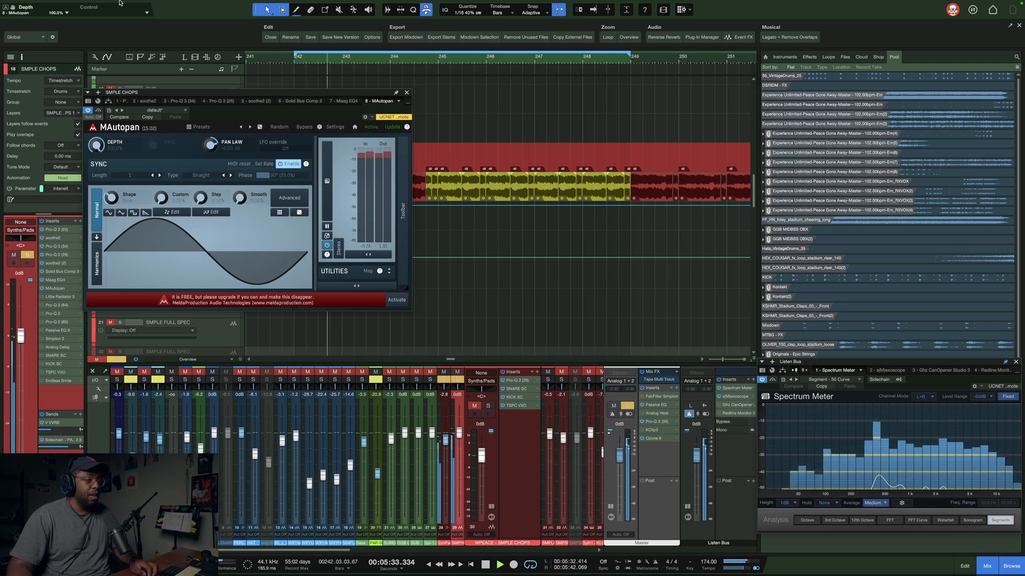
drag(95, 133, 108, 164)
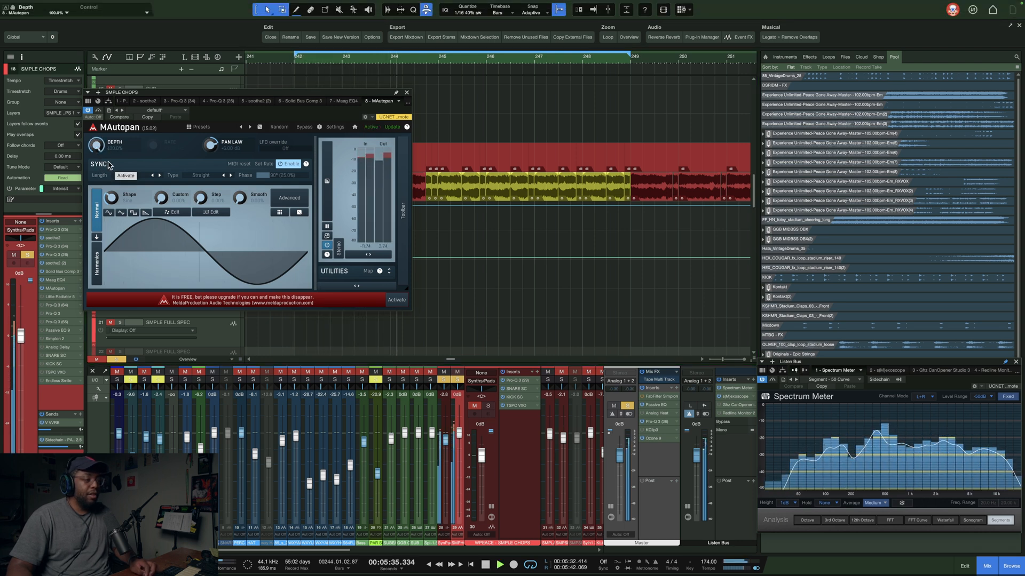
key(space)
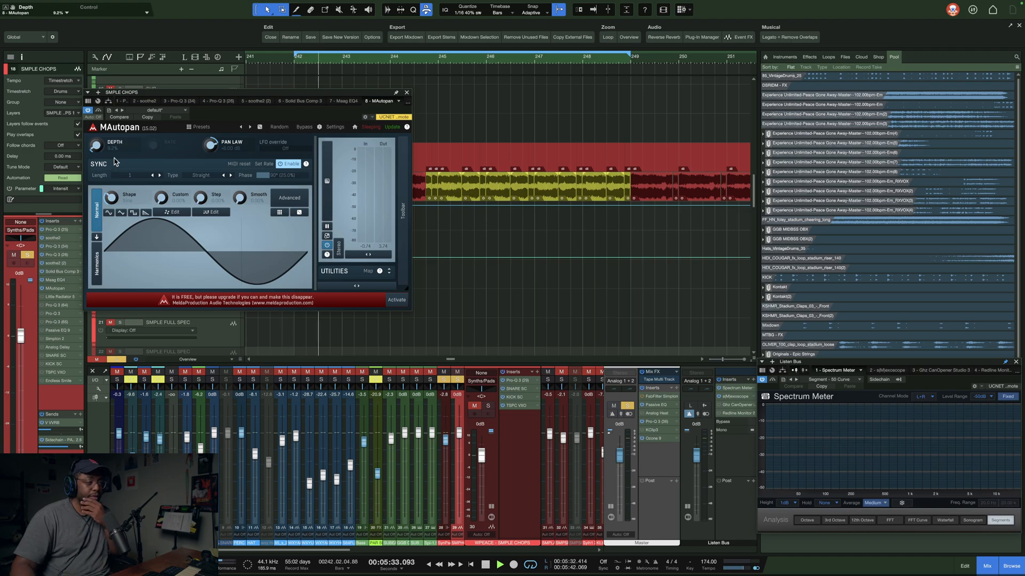
key(space)
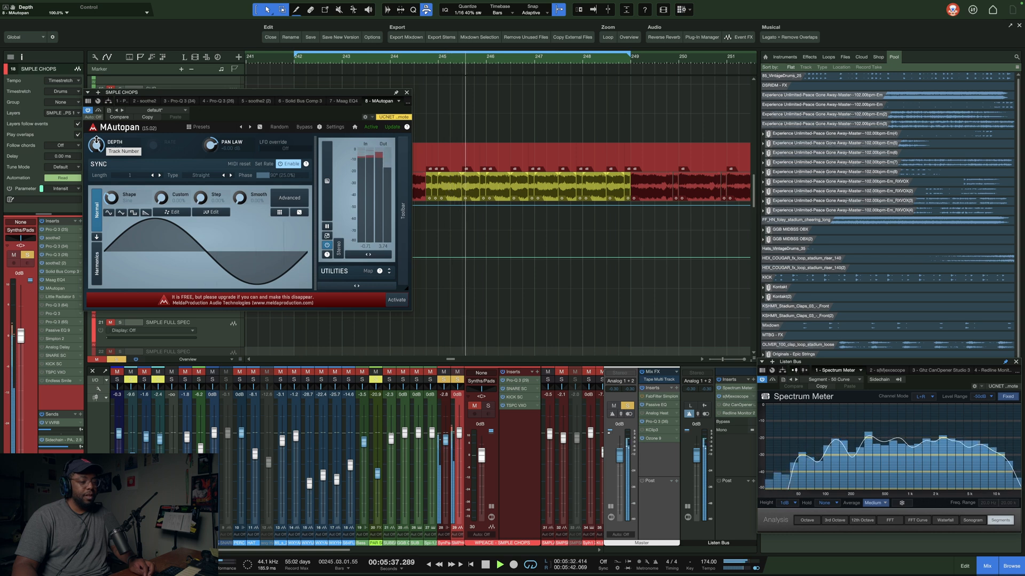
- Set MAutopan's depth to 9.2%, listen to the reduced panning, and stop playback
drag(97, 141, 97, 185)
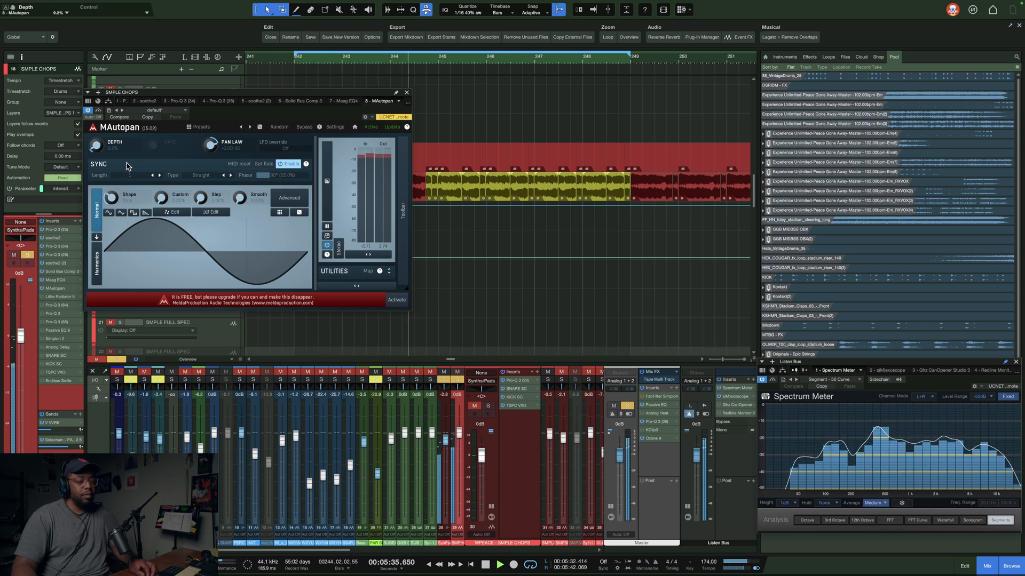
key(space)
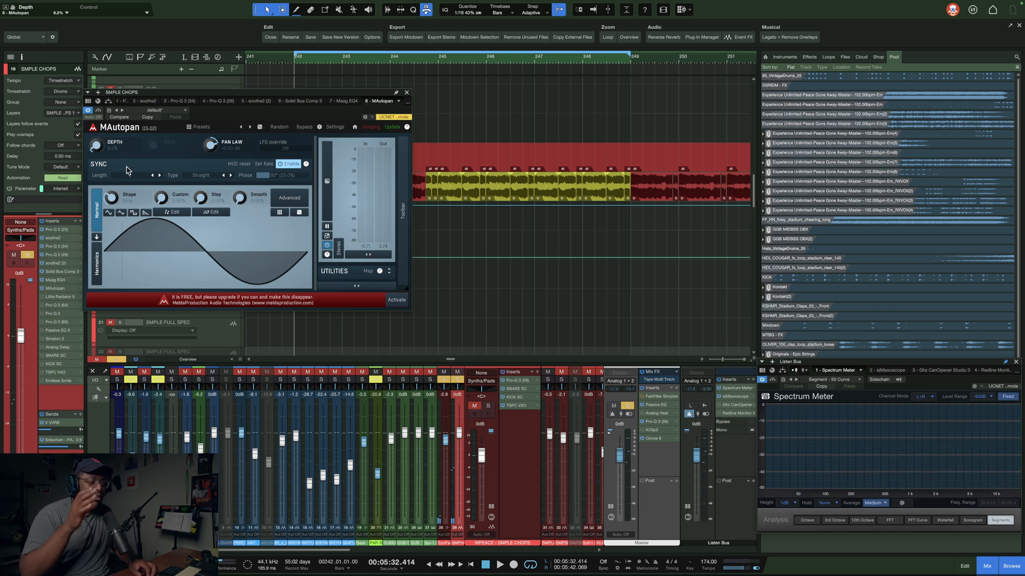
- Enable Pro-Q 3 (64) on SMPLE CHOPS and audition its 175.71 Hz band in solo during playback
click(56, 306)
click(41, 305)
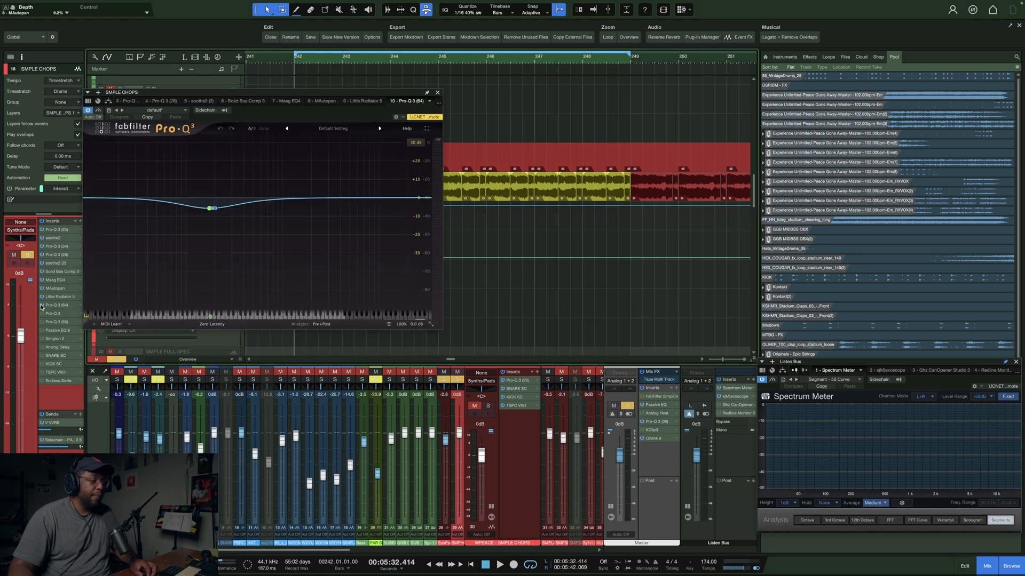
mouse_move(211, 210)
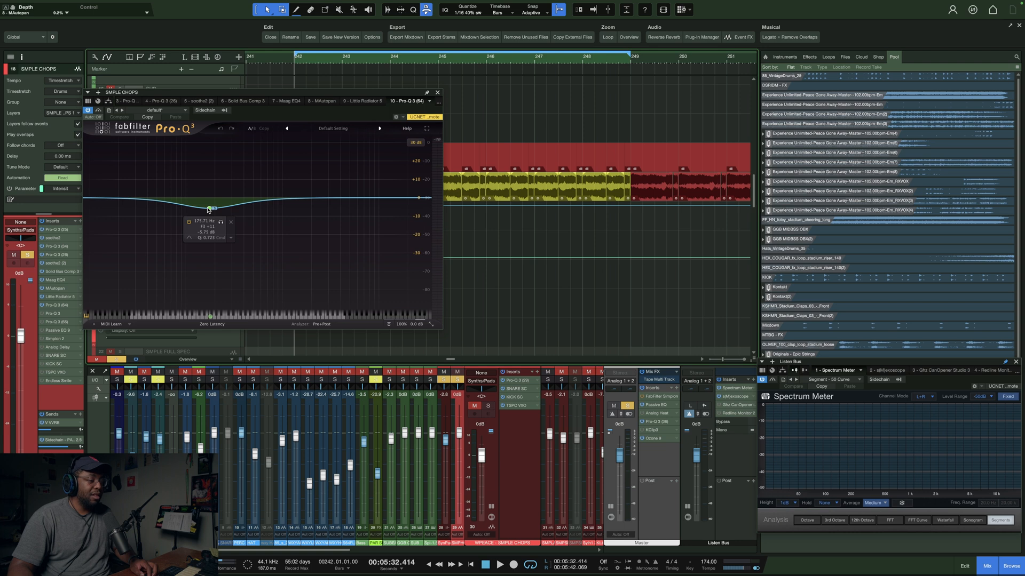
key(space)
click(221, 222)
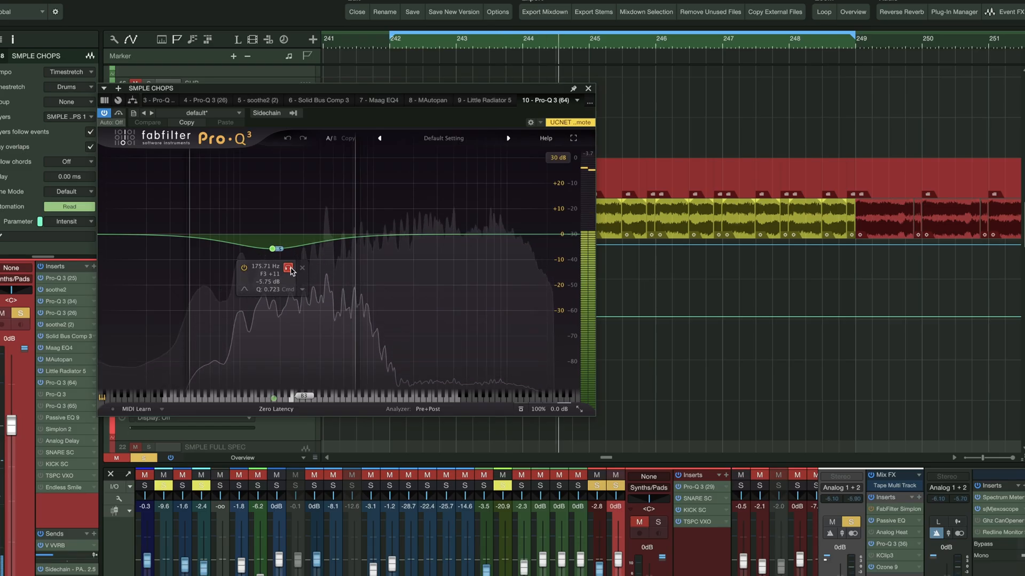
click(289, 268)
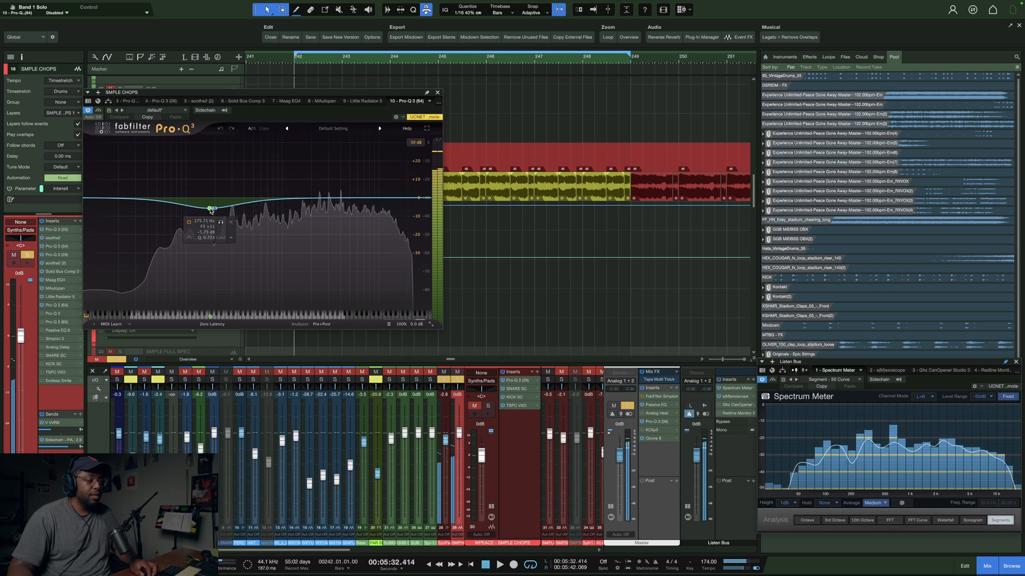
- Compare the low-mid cut of Pro-Q 3 (64) against bypass during playback, then stop playback
click(209, 208)
click(98, 111)
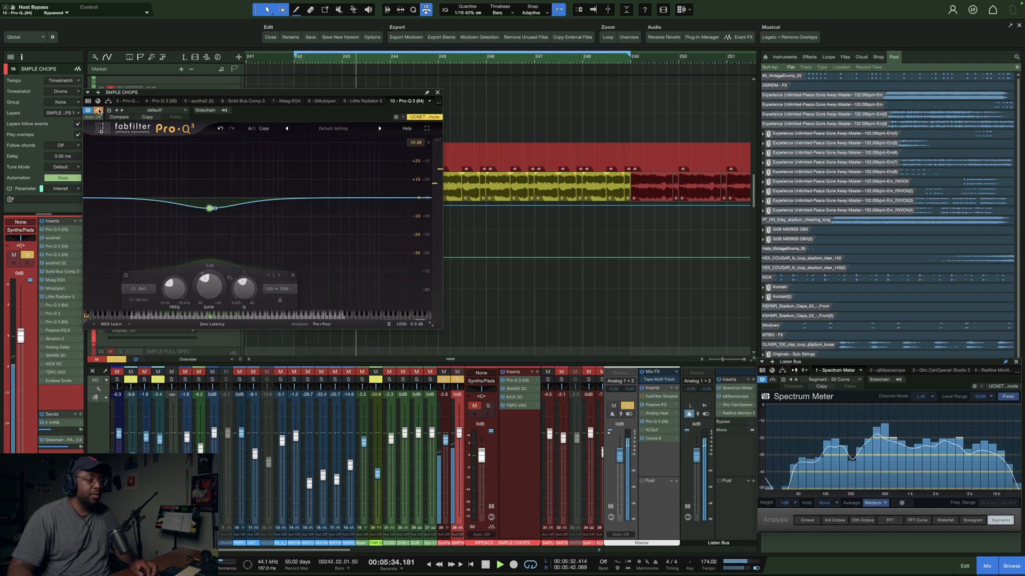
click(98, 111)
mouse_move(212, 209)
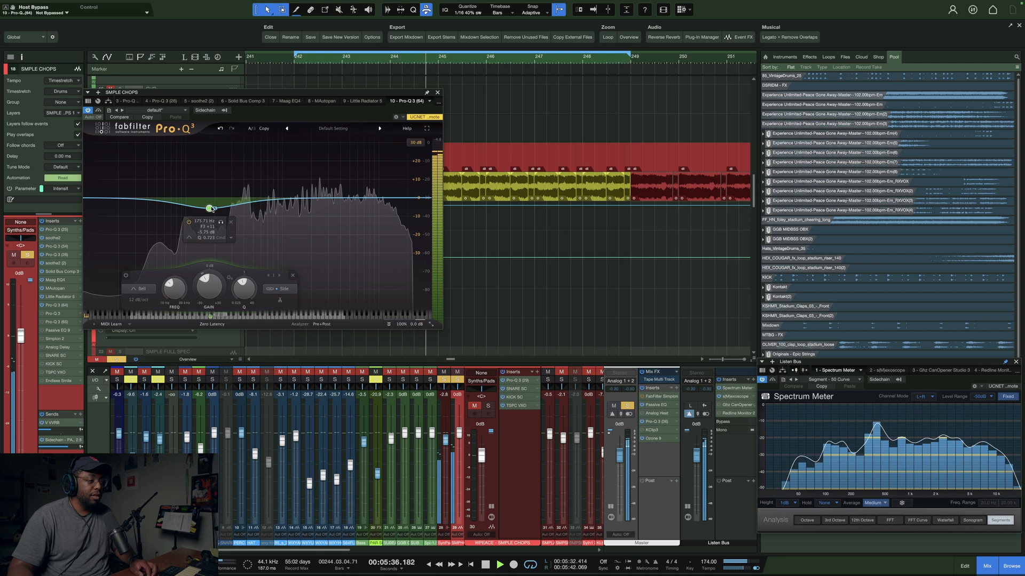
key(space)
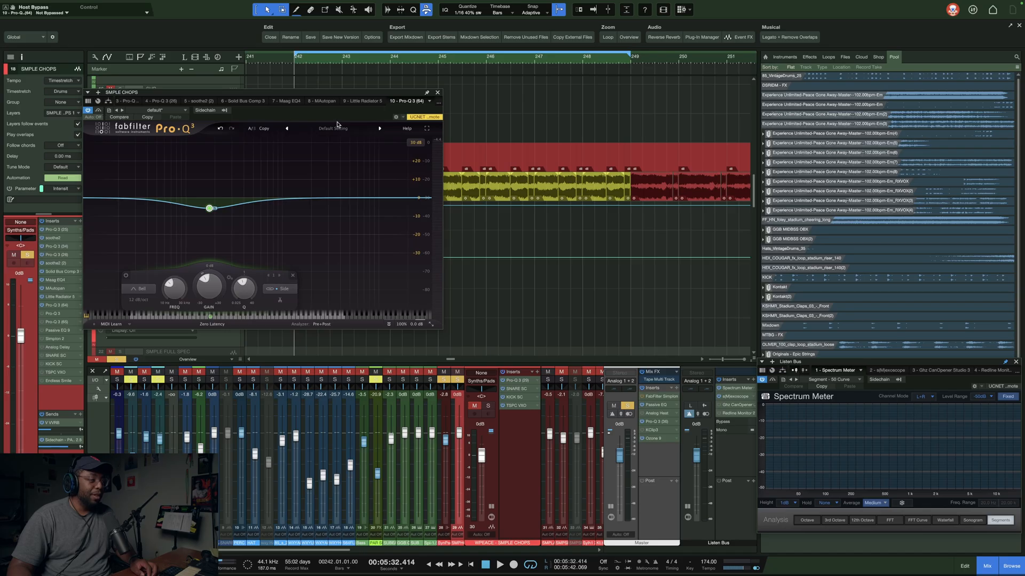
- Open the unnumbered Pro-Q 3 on SMPLE CHOPS, enlarge its window, and inspect the 193.32 Hz band
click(52, 314)
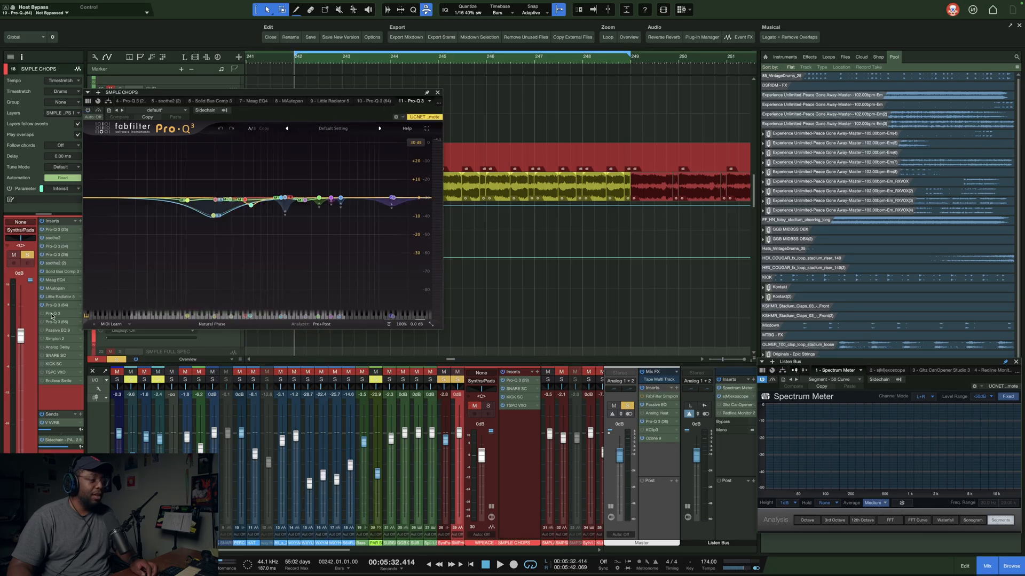
drag(438, 326, 772, 425)
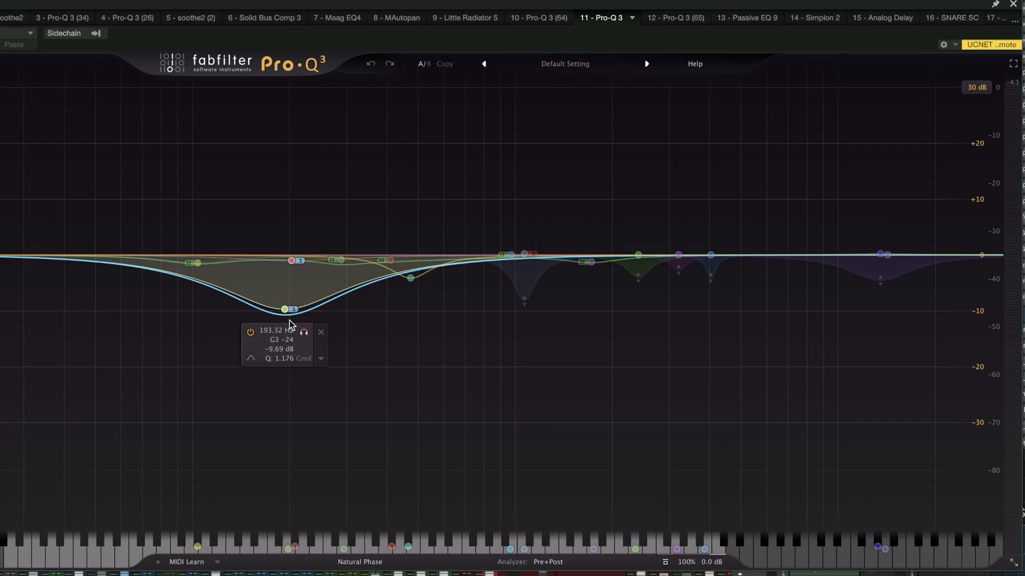
drag(336, 275, 338, 275)
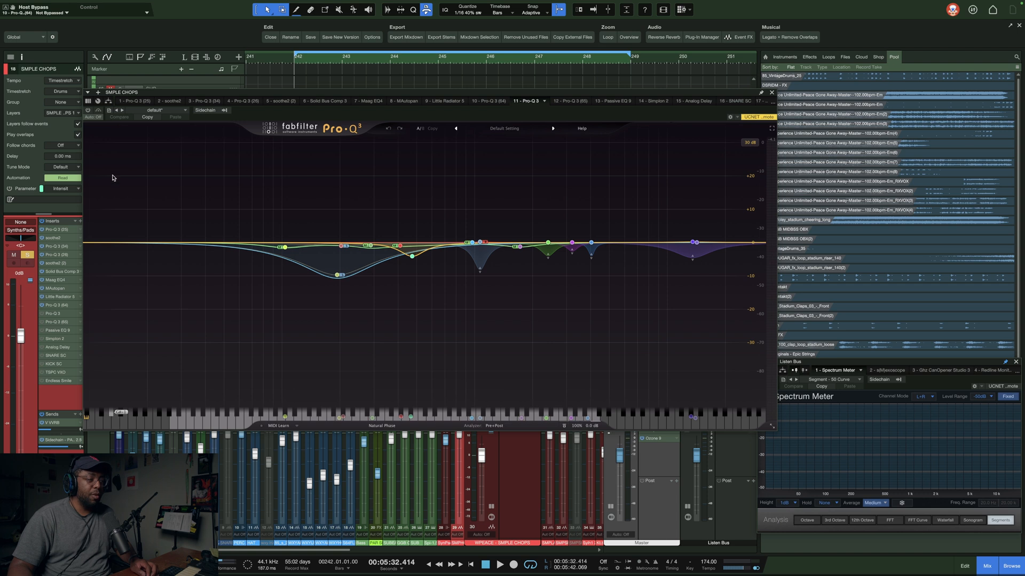
- Play SMPLE CHOPS with the enlarged Pro-Q 3 off, then enable it and replay the section
key(space)
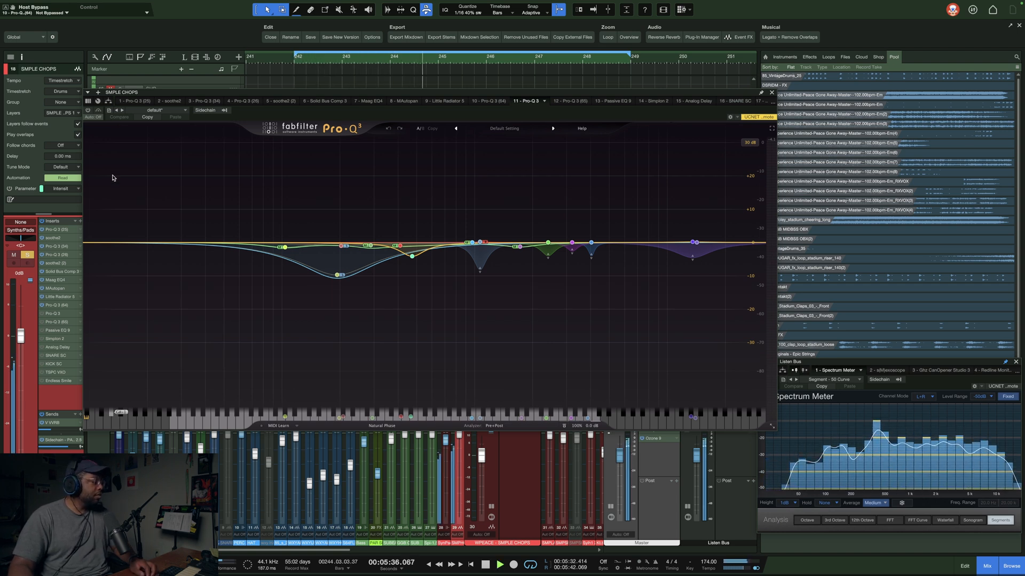
key(space)
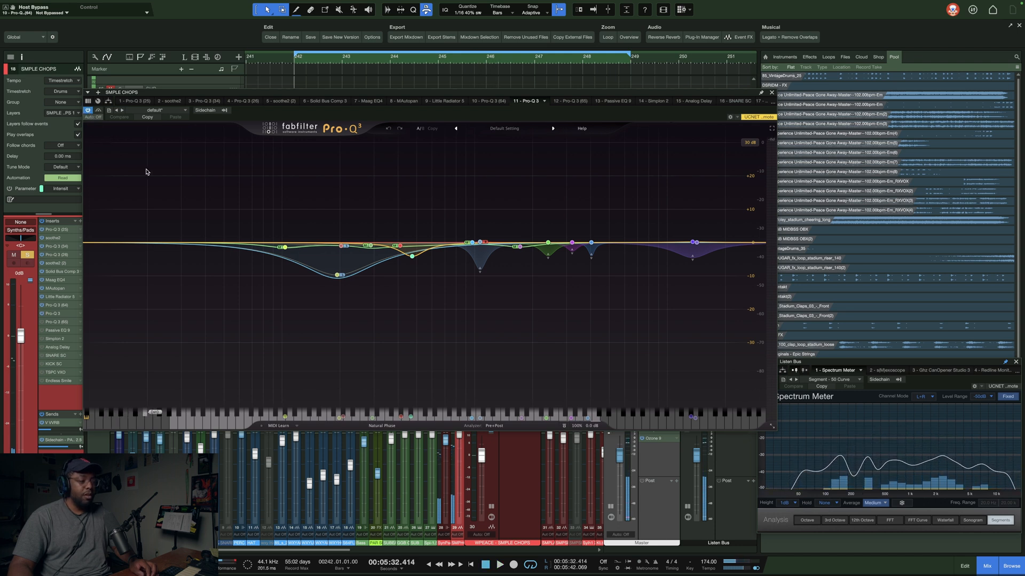
key(space)
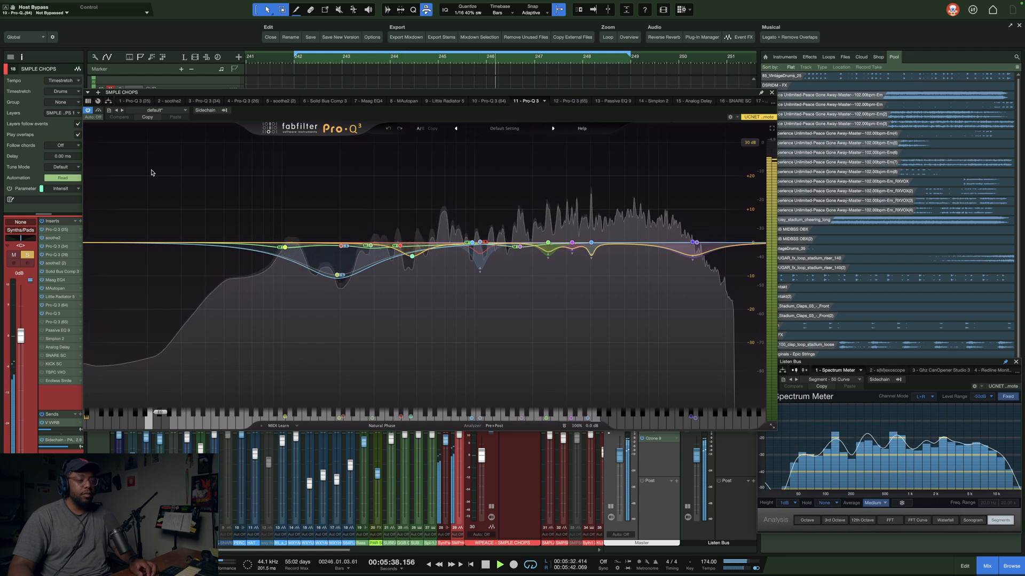
- Compare the enlarged Pro-Q 3 against bypass during playback, then stop and inspect its band settings around 1 kHz
mouse_move(337, 275)
mouse_down()
mouse_move(334, 160)
mouse_move(337, 275)
mouse_up()
click(98, 110)
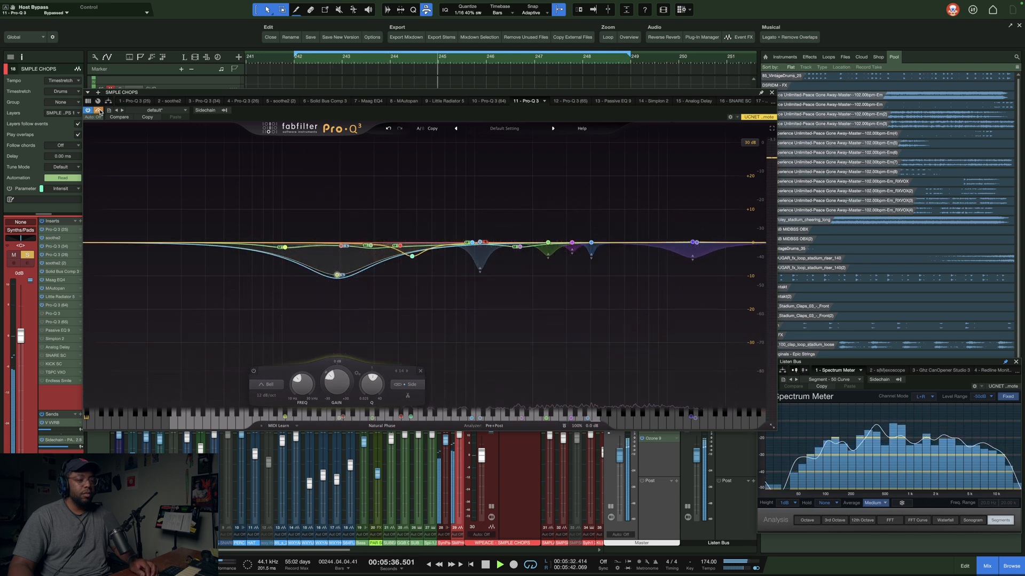
click(98, 110)
key(space)
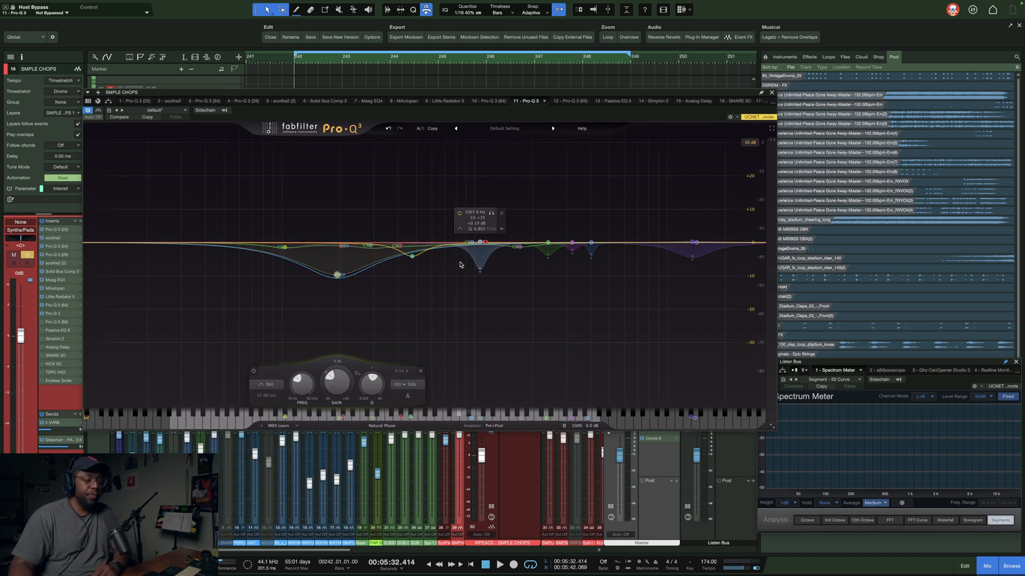
click(469, 243)
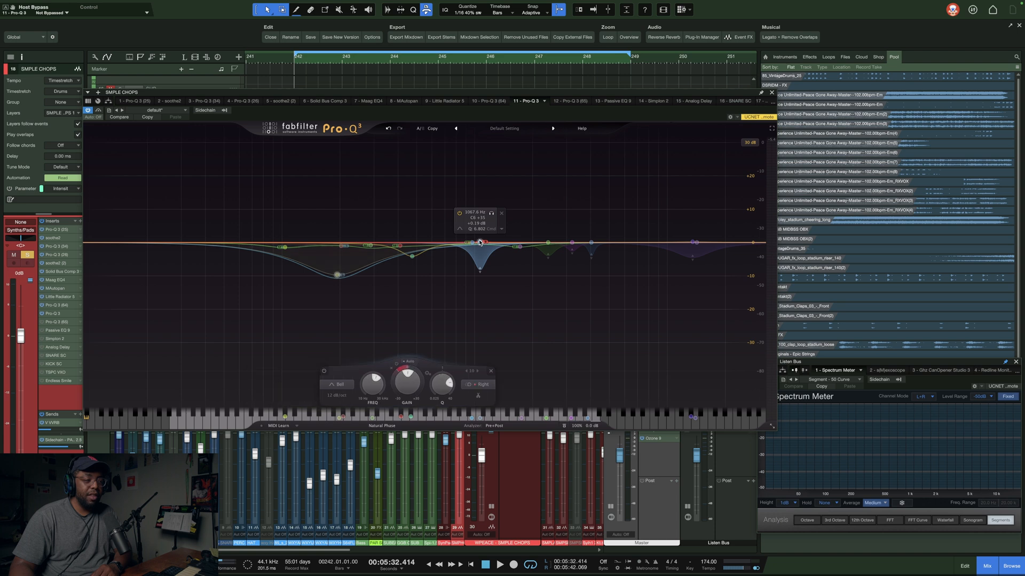
click(470, 243)
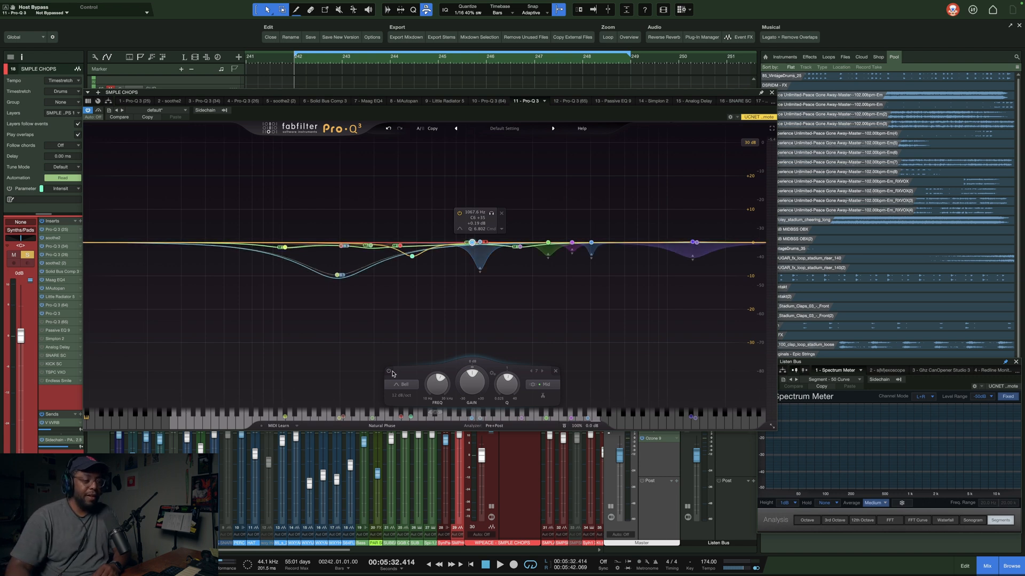
- Enable Passive EQ 9 on SMPLE CHOPS and audition its left high-pass filter by switching frequency settings during playback
click(47, 330)
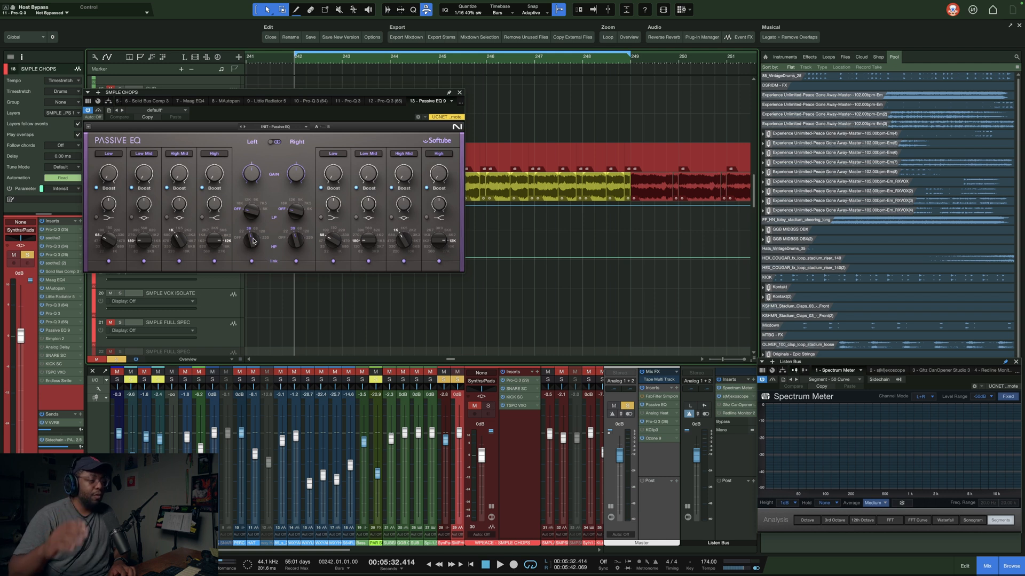
key(space)
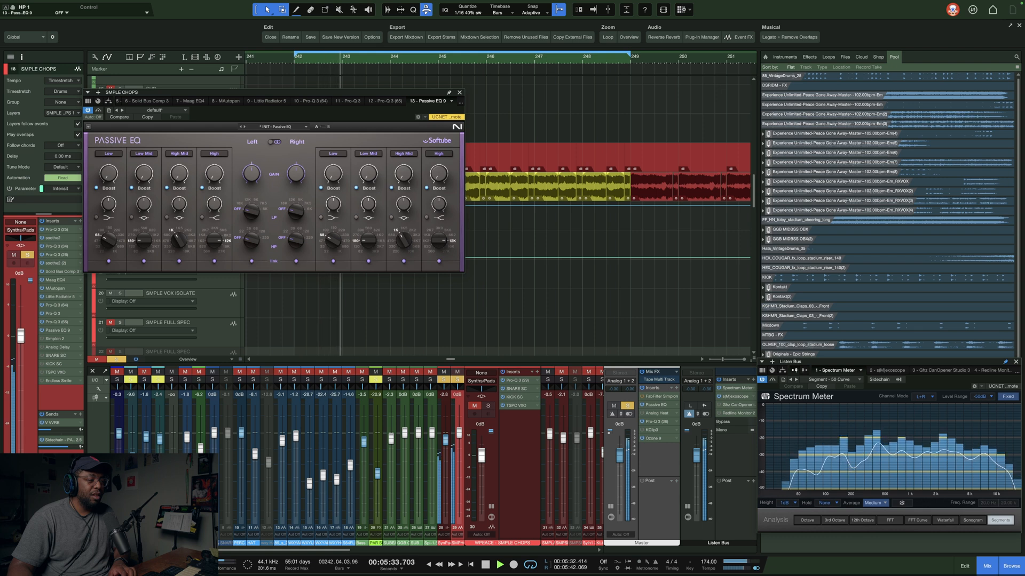
drag(244, 234, 244, 241)
key(space)
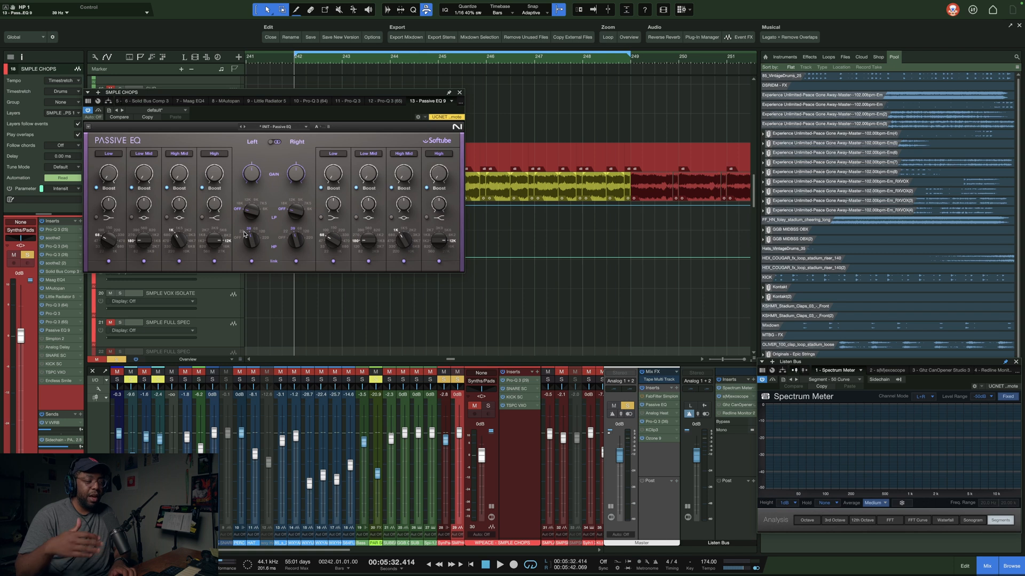
- Enable Simplon 2 on SMPLE CHOPS and audition its filter 1 frequency control during playback
double_click(54, 339)
key(space)
mouse_move(233, 155)
mouse_down()
mouse_move(233, 174)
mouse_move(233, 154)
mouse_up()
key(space)
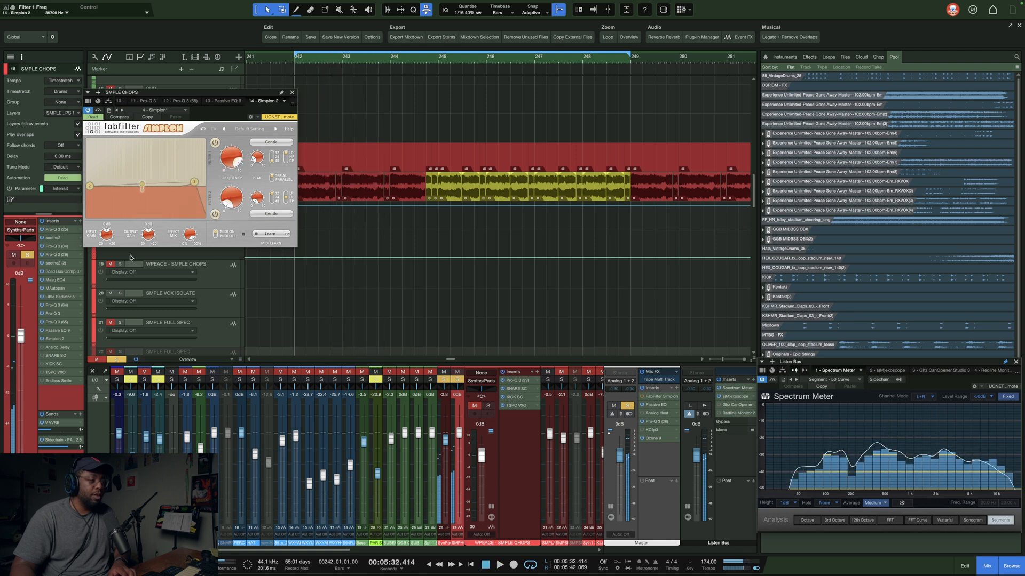
- Enable Analog Delay on SMPLE CHOPS, audition it during playback, and close its window
double_click(54, 347)
key(space)
key(space)
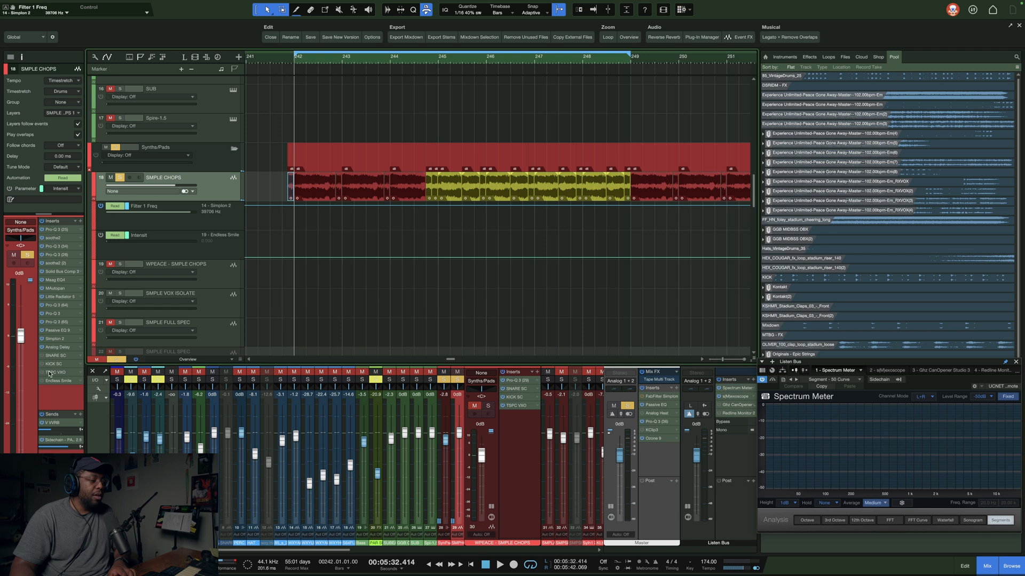
- Open the TSPC VXO Trackspacer insert on SMPLE CHOPS
click(49, 373)
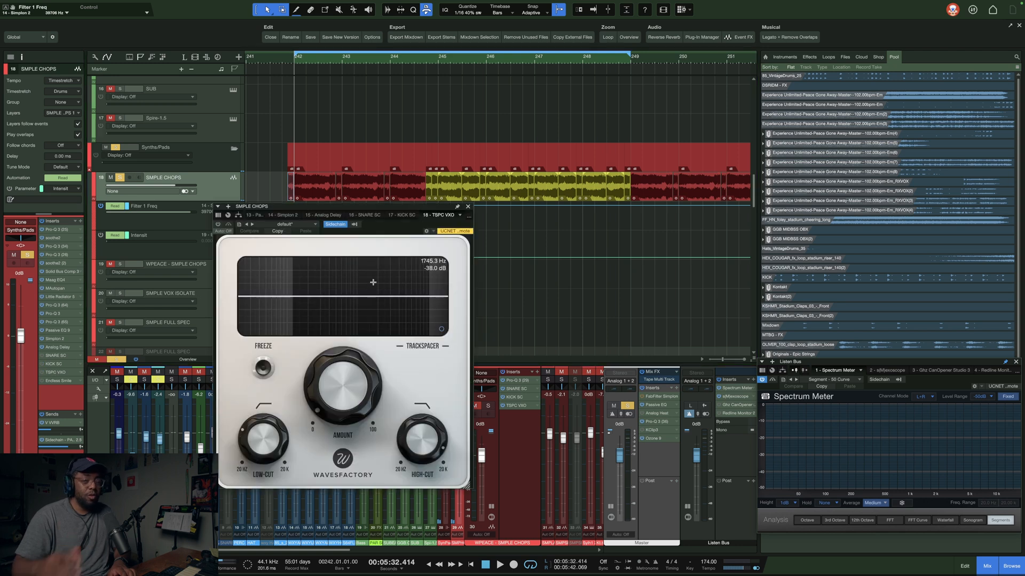